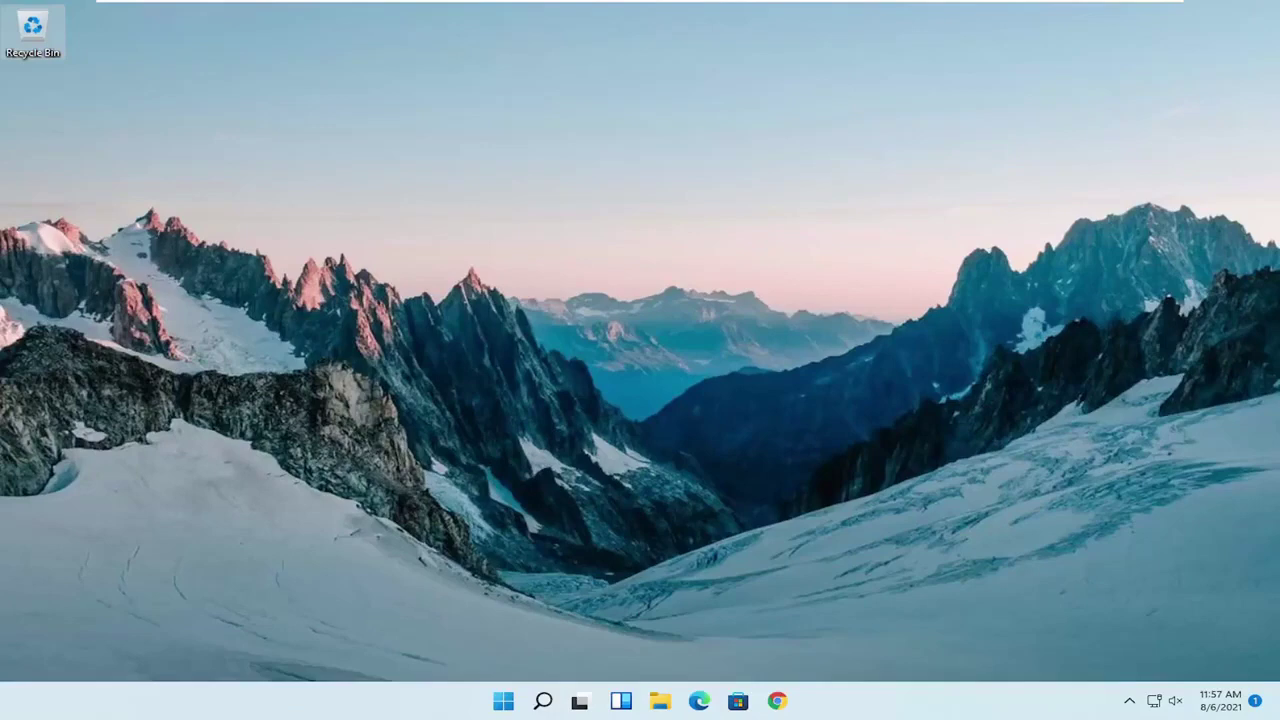
Find 'regedit' in Windows Search, run Registry Editor as administrator, and approve the UAC prompt.
click(543, 702)
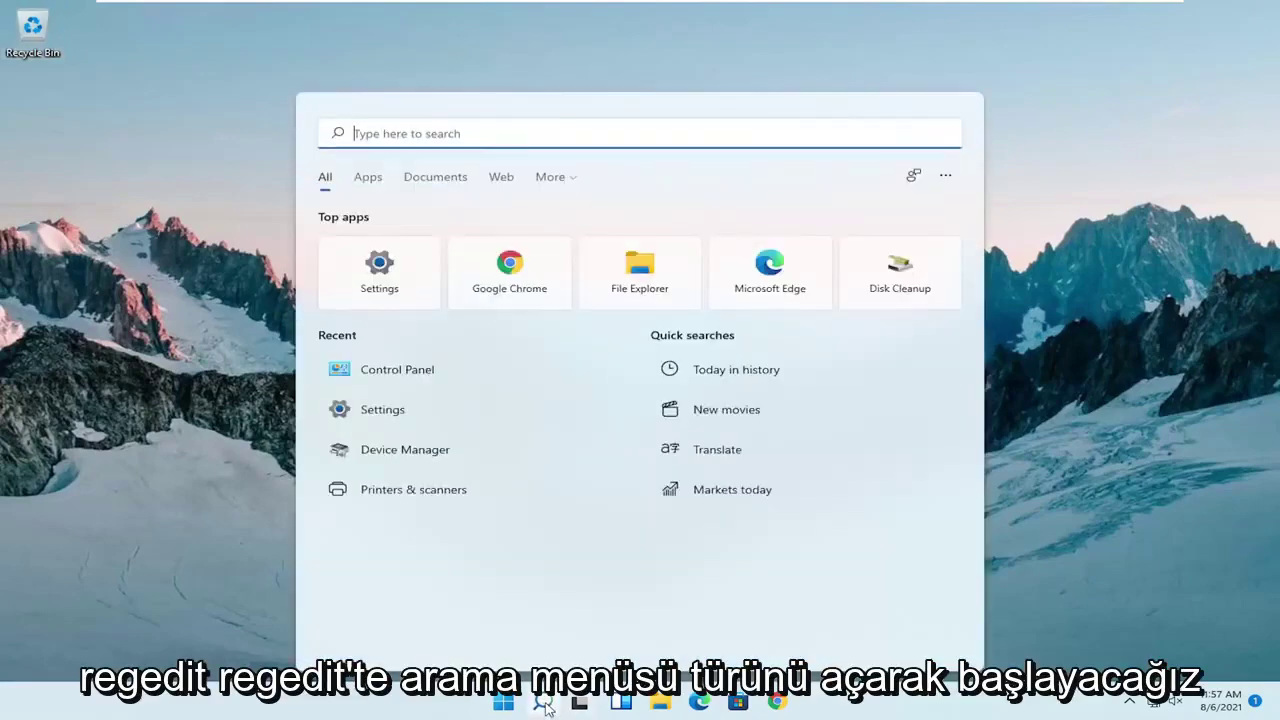
text(regedit)
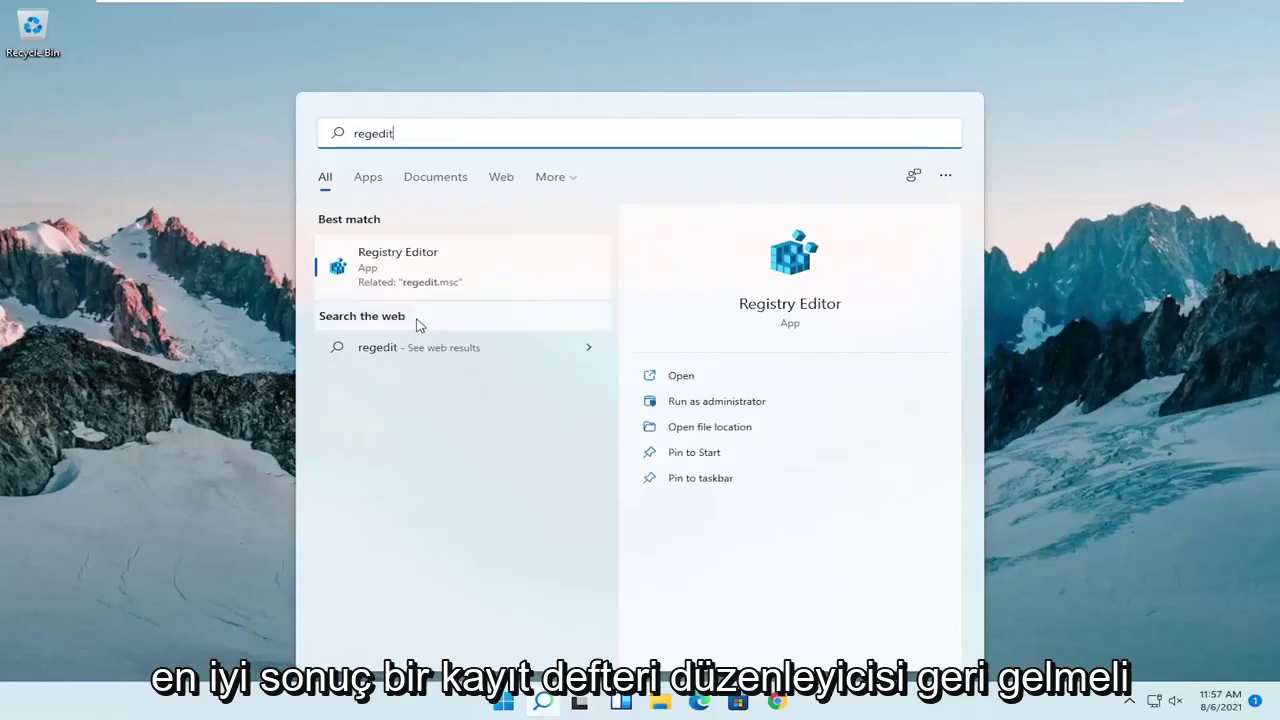
right_click(393, 268)
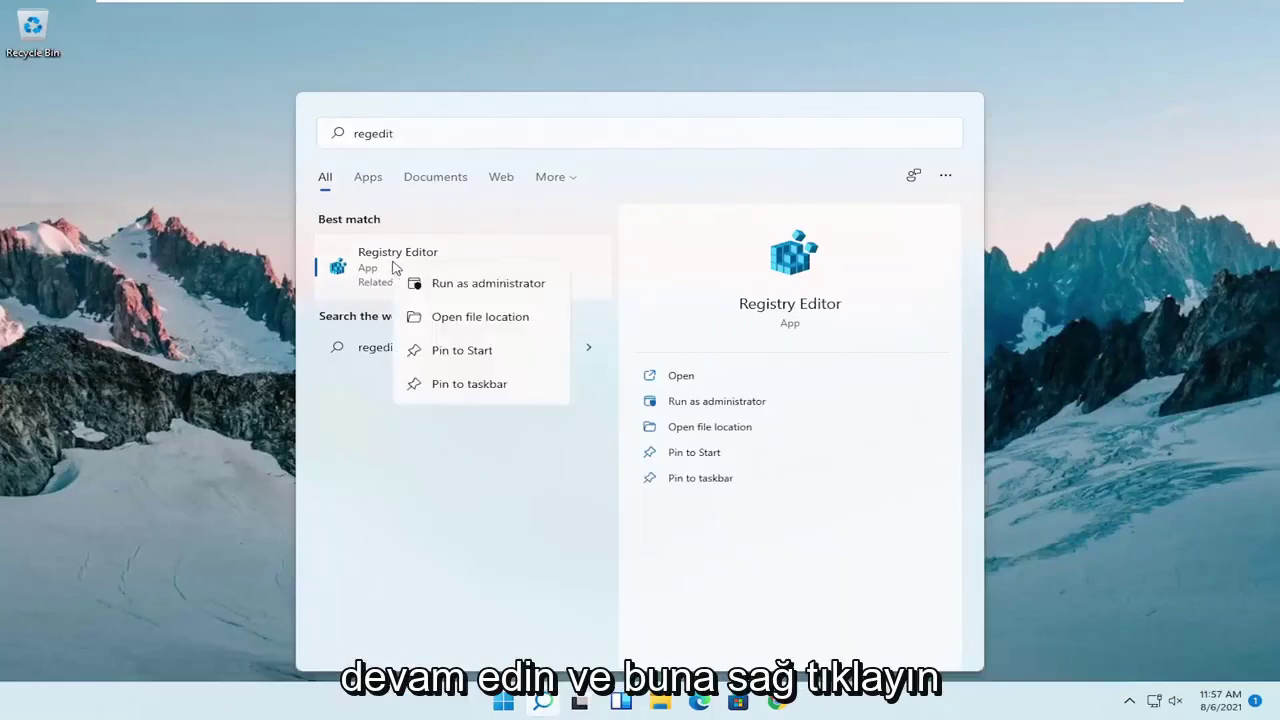
click(463, 284)
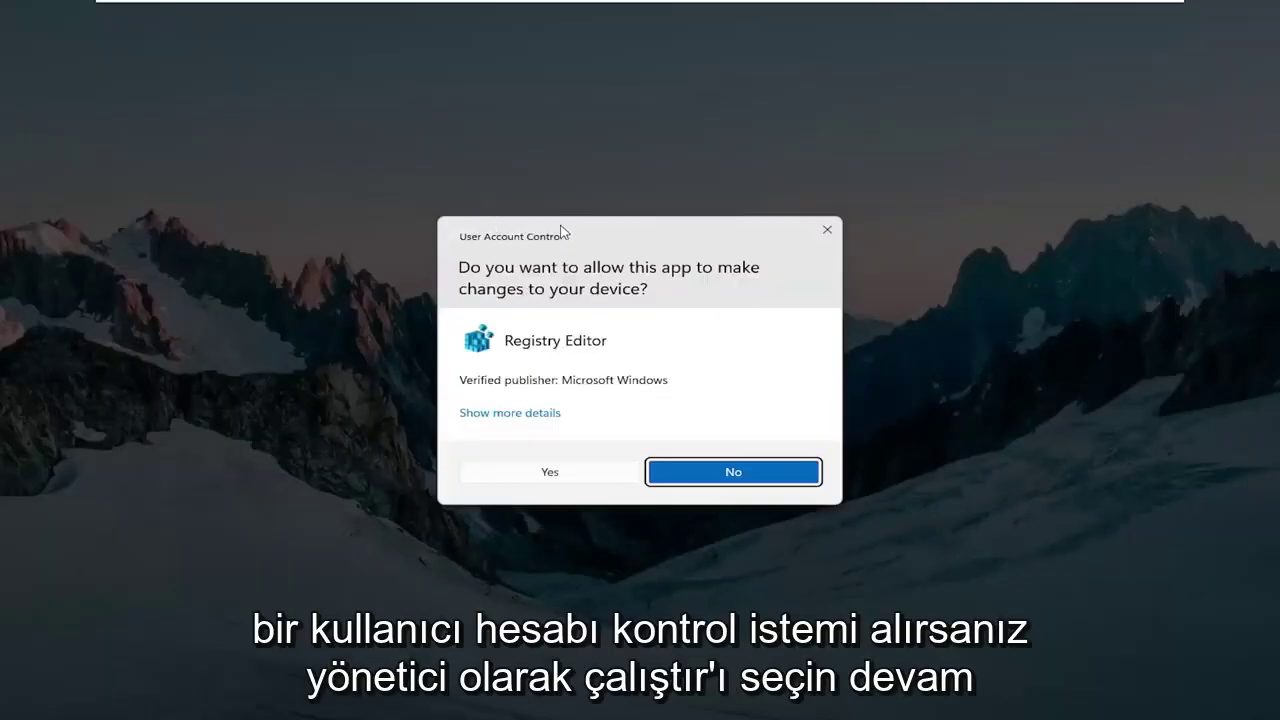
click(549, 470)
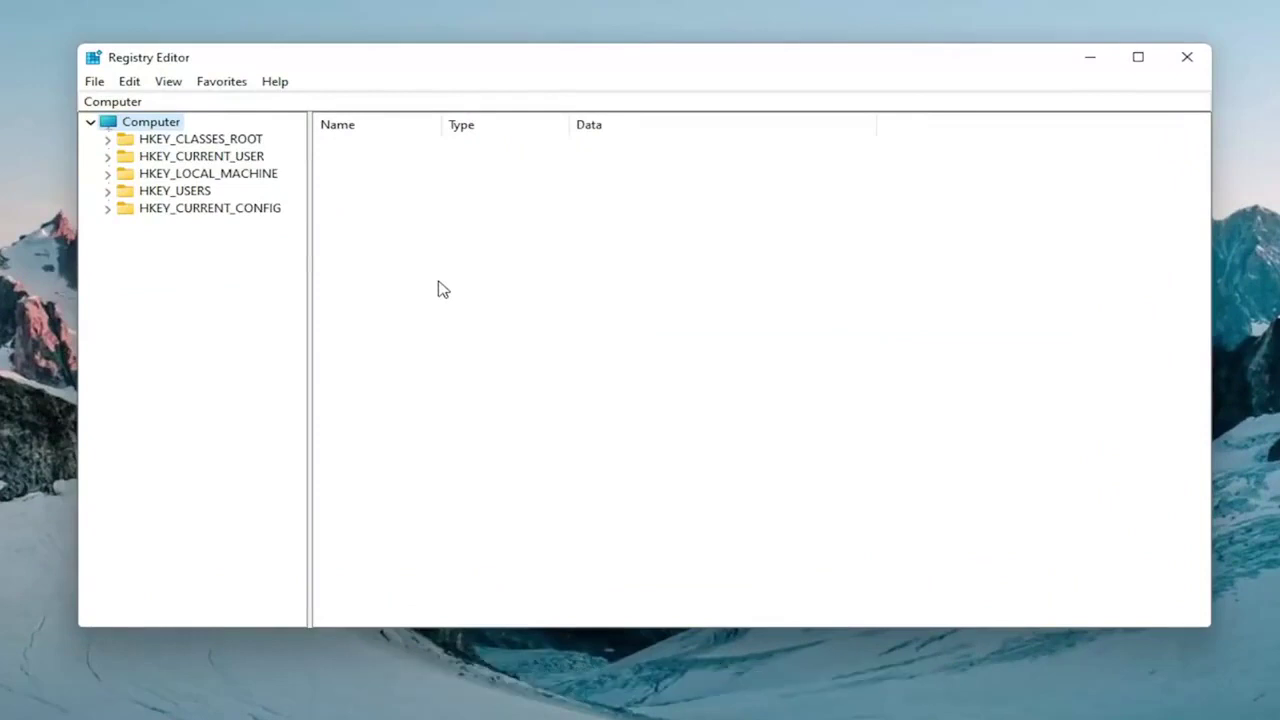
click(94, 83)
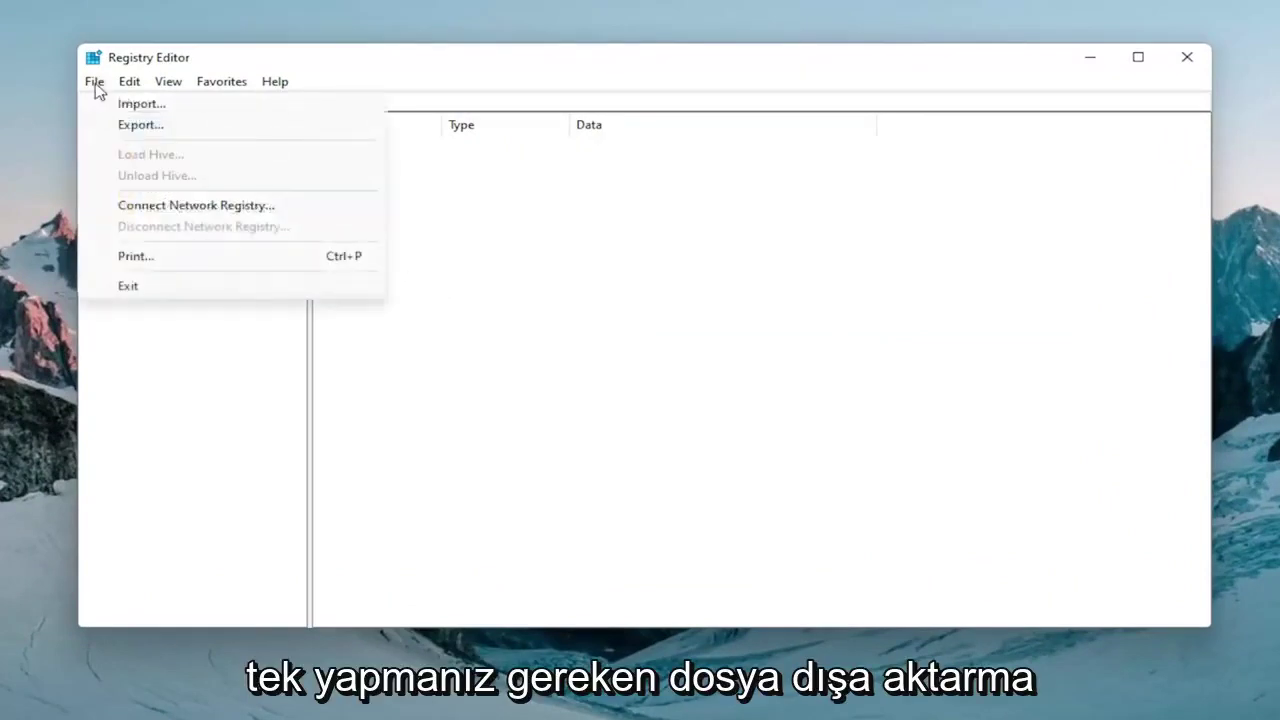
click(129, 123)
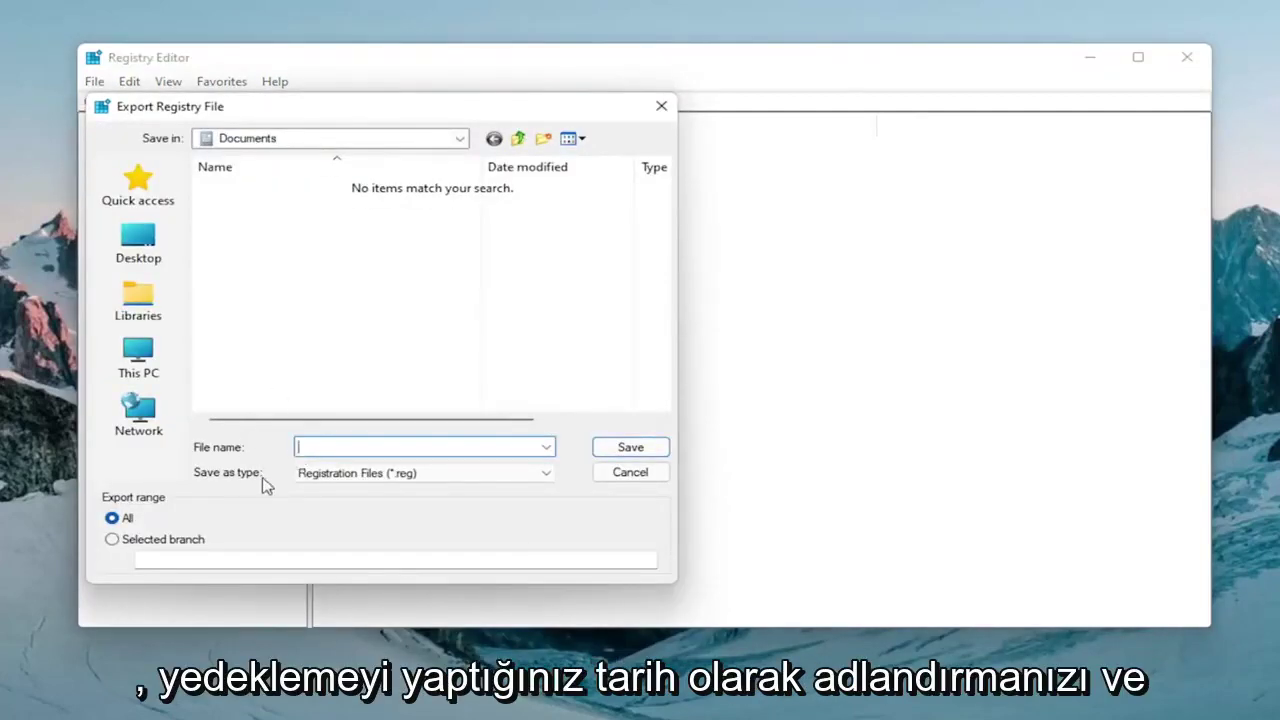
click(138, 362)
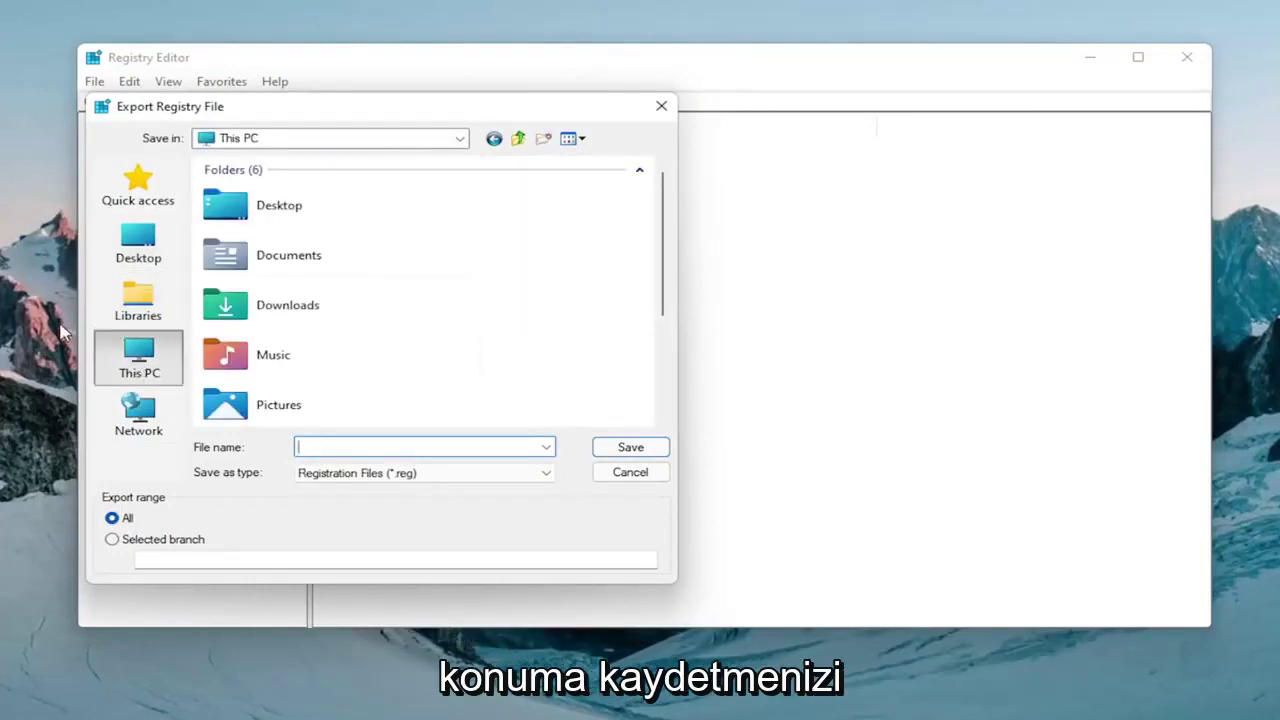
click(662, 108)
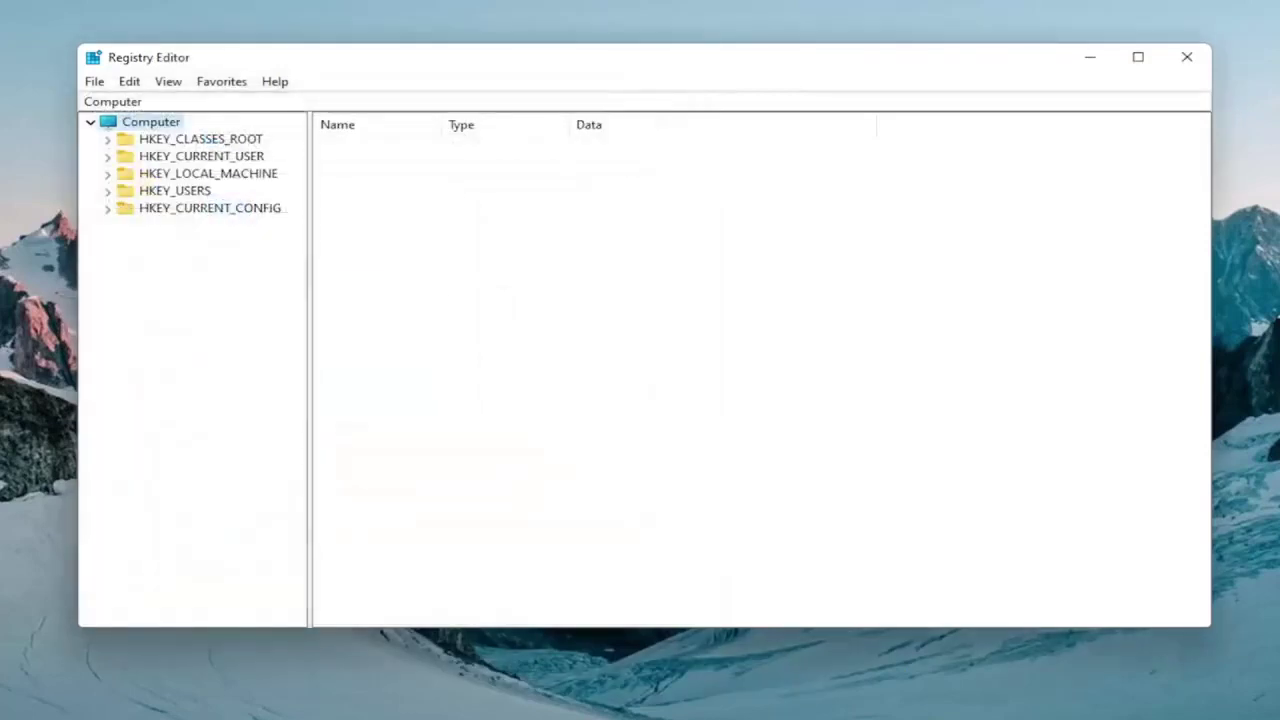
click(94, 81)
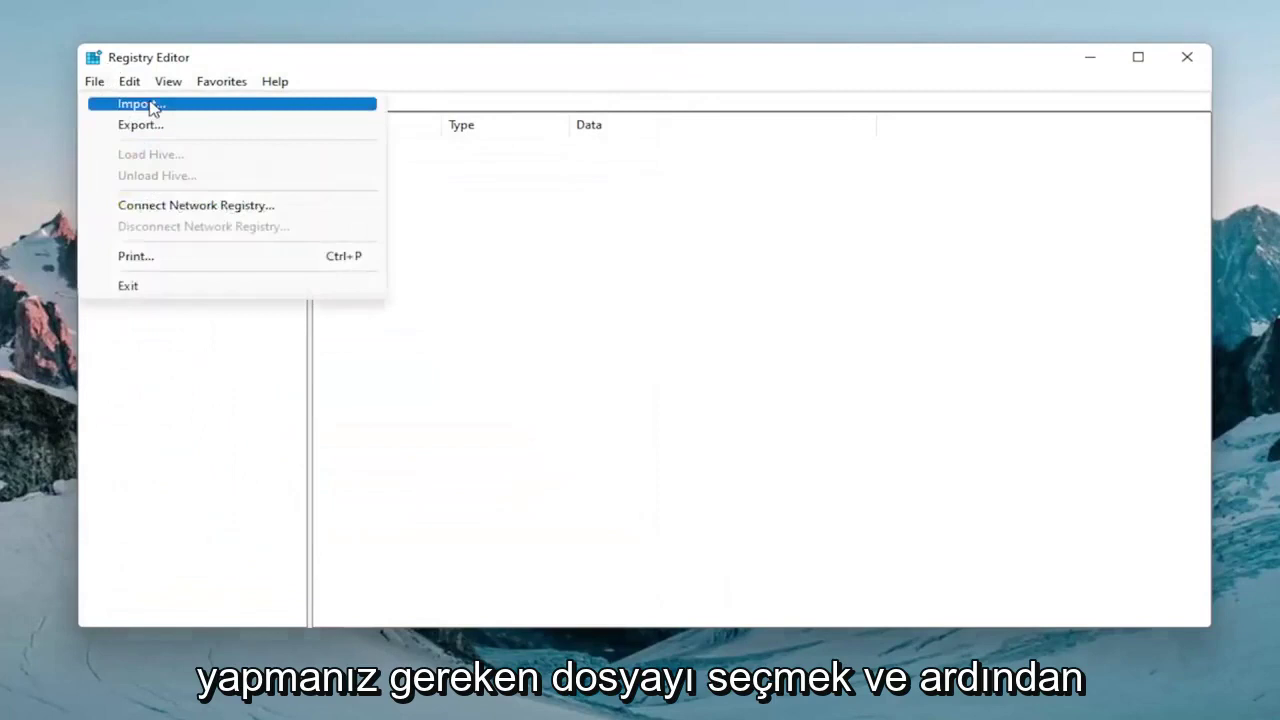
click(149, 106)
click(168, 262)
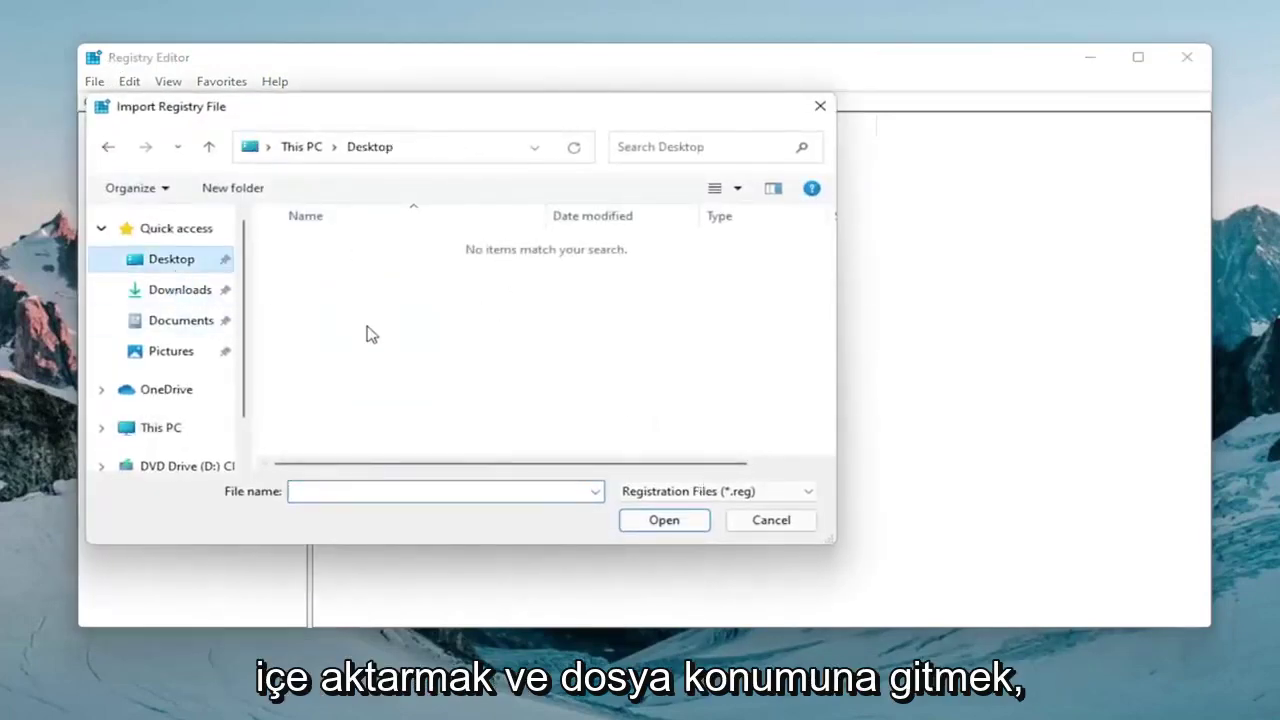
click(768, 521)
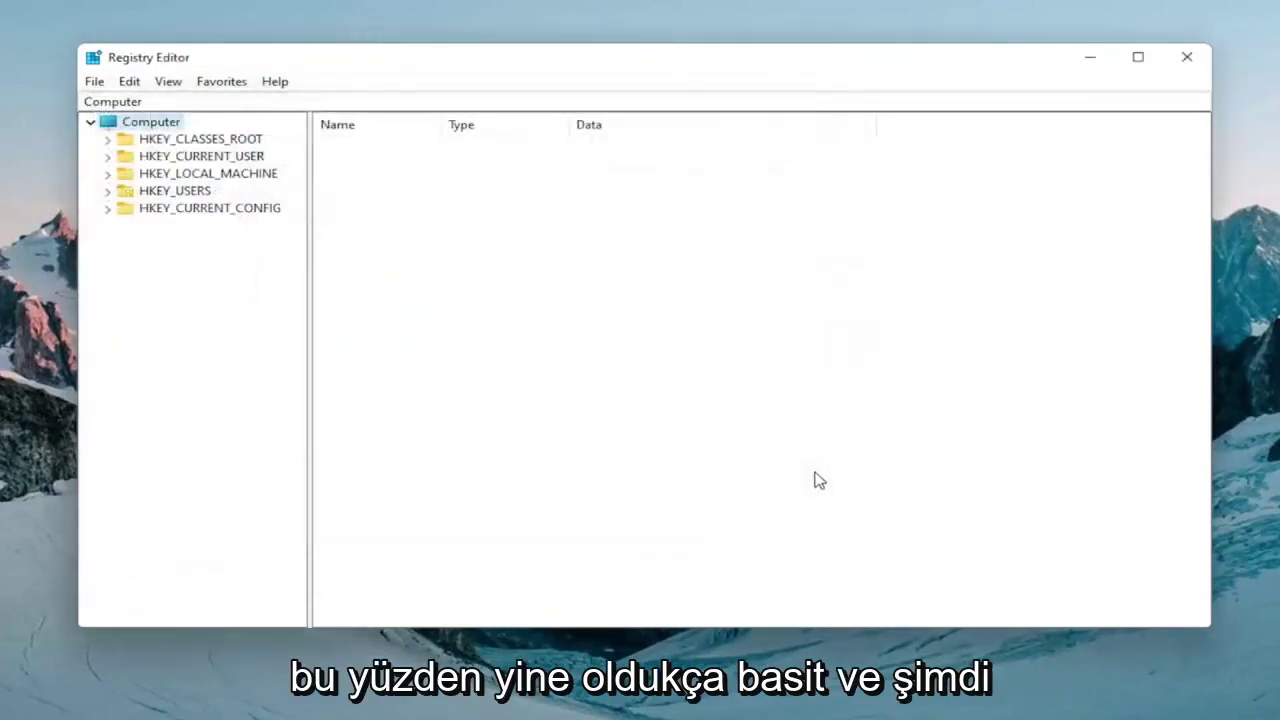
Open HKEY_CURRENT_USER\System\GameConfigStore and widen the Name column to show full value names.
click(150, 175)
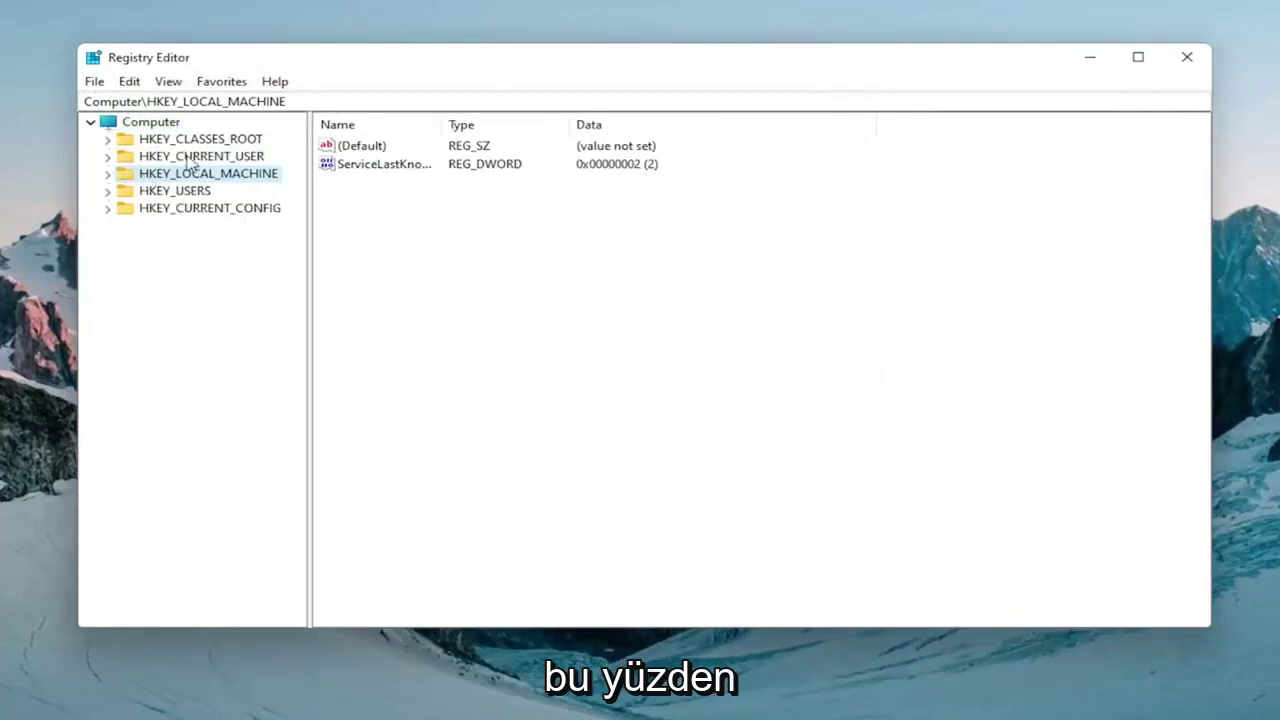
double_click(190, 158)
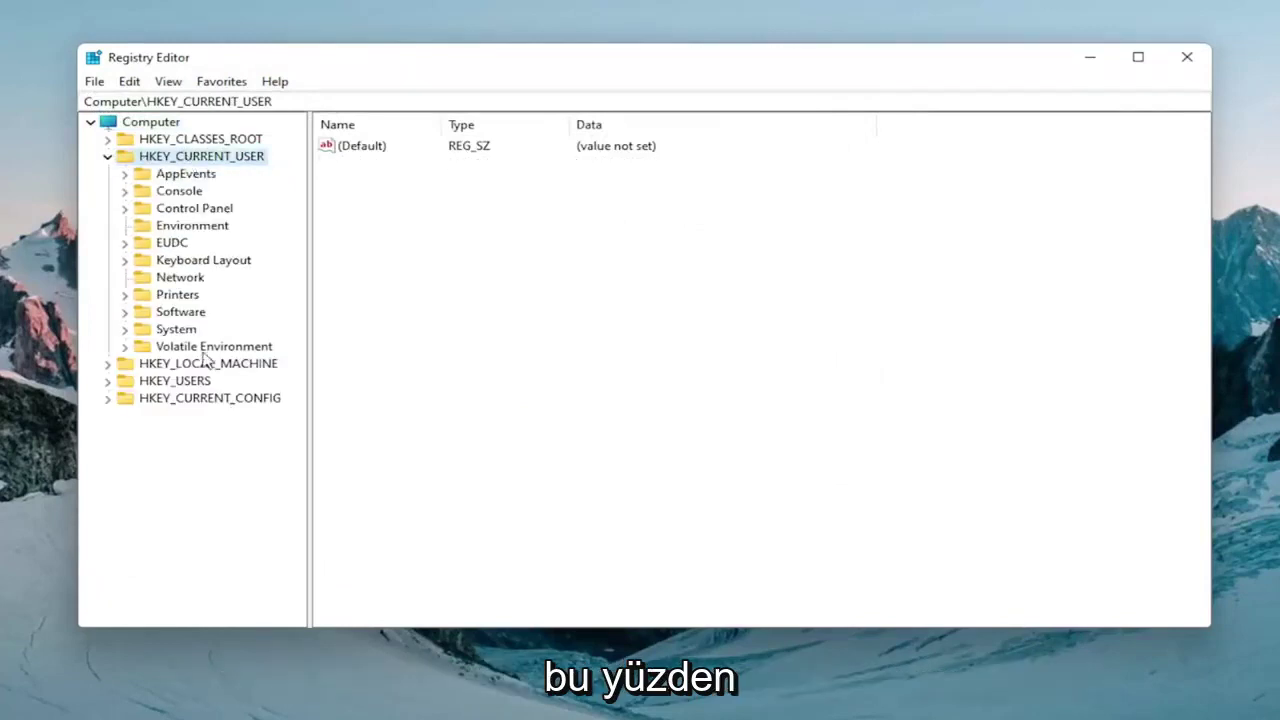
double_click(178, 332)
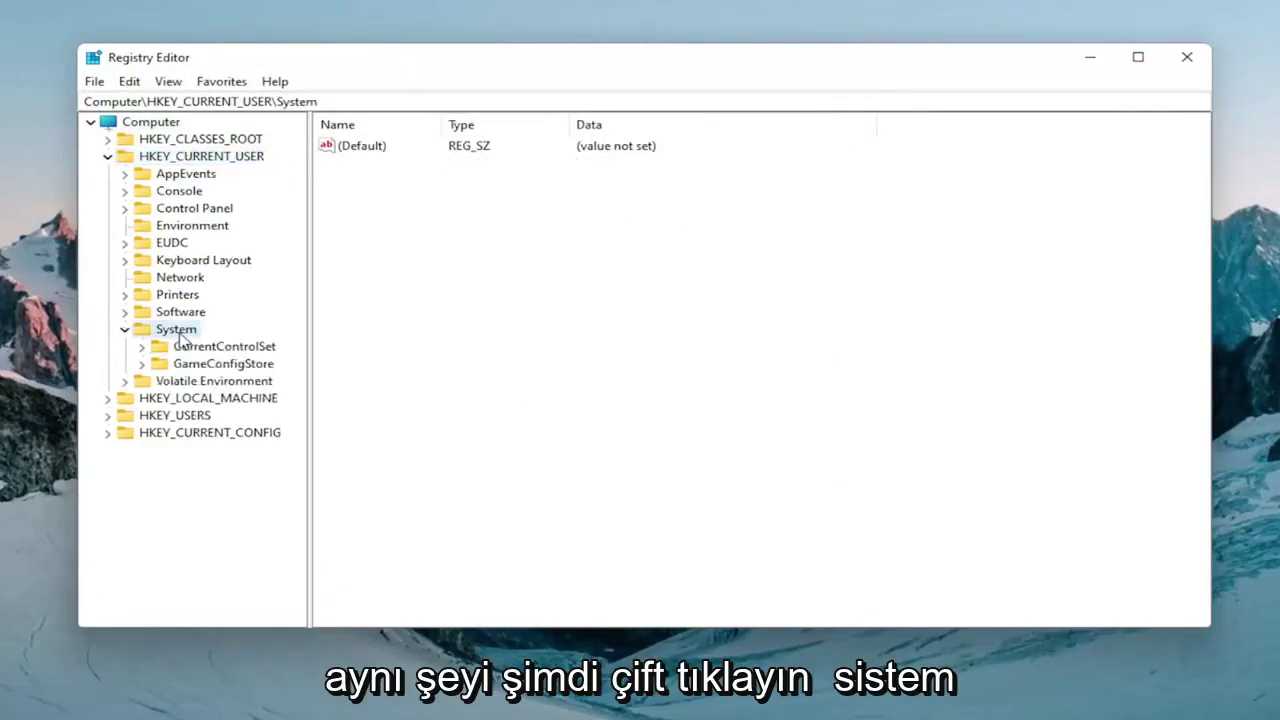
click(214, 372)
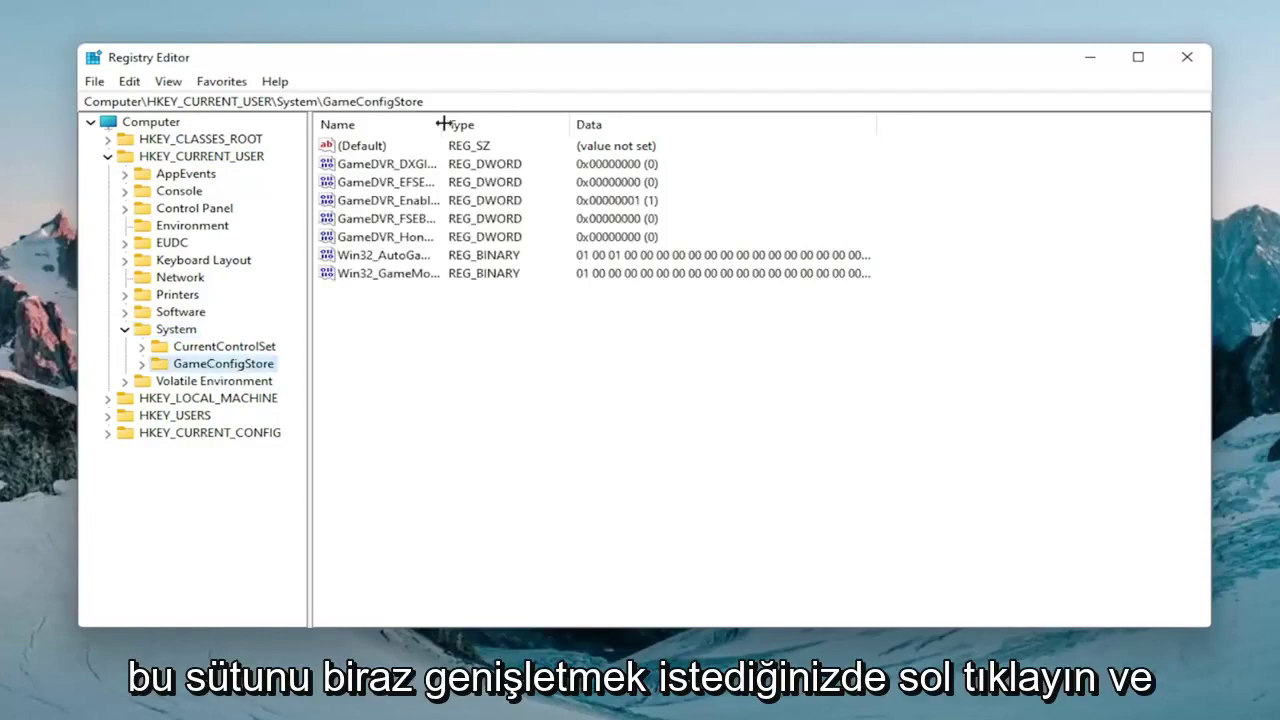
drag(442, 124, 577, 130)
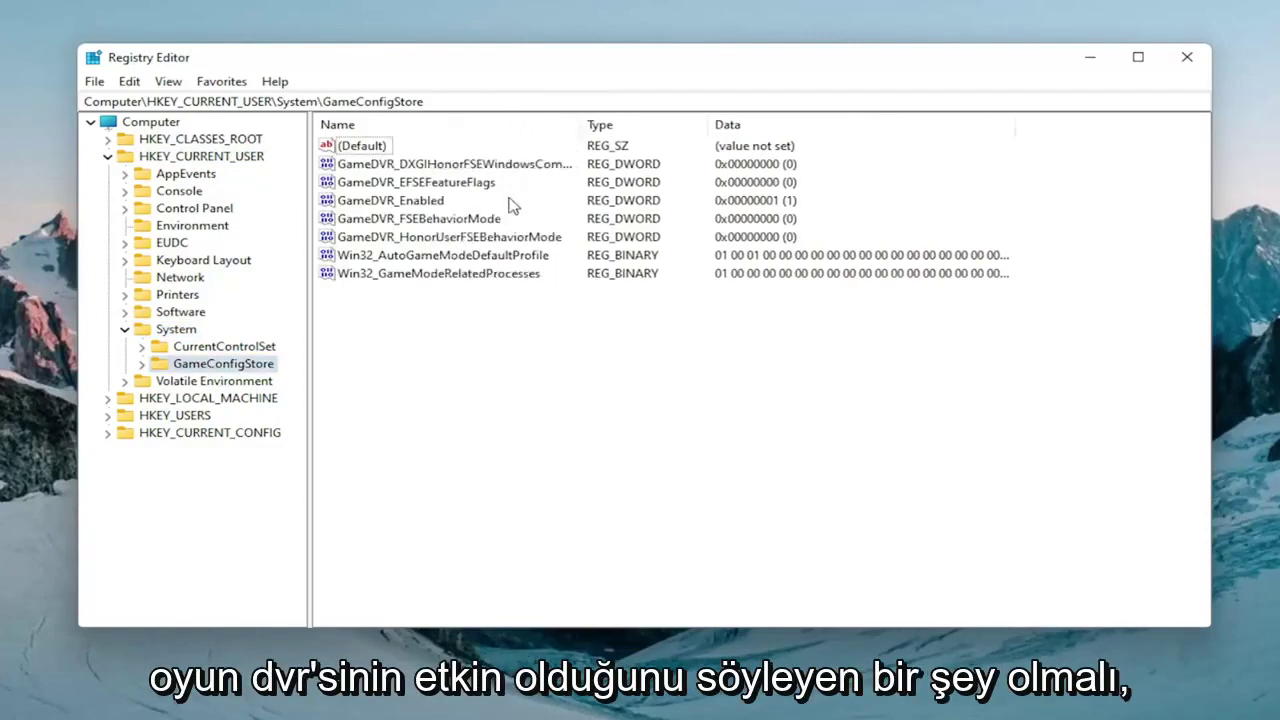
Change GameDVR_Enabled from 1 to 0.
double_click(424, 206)
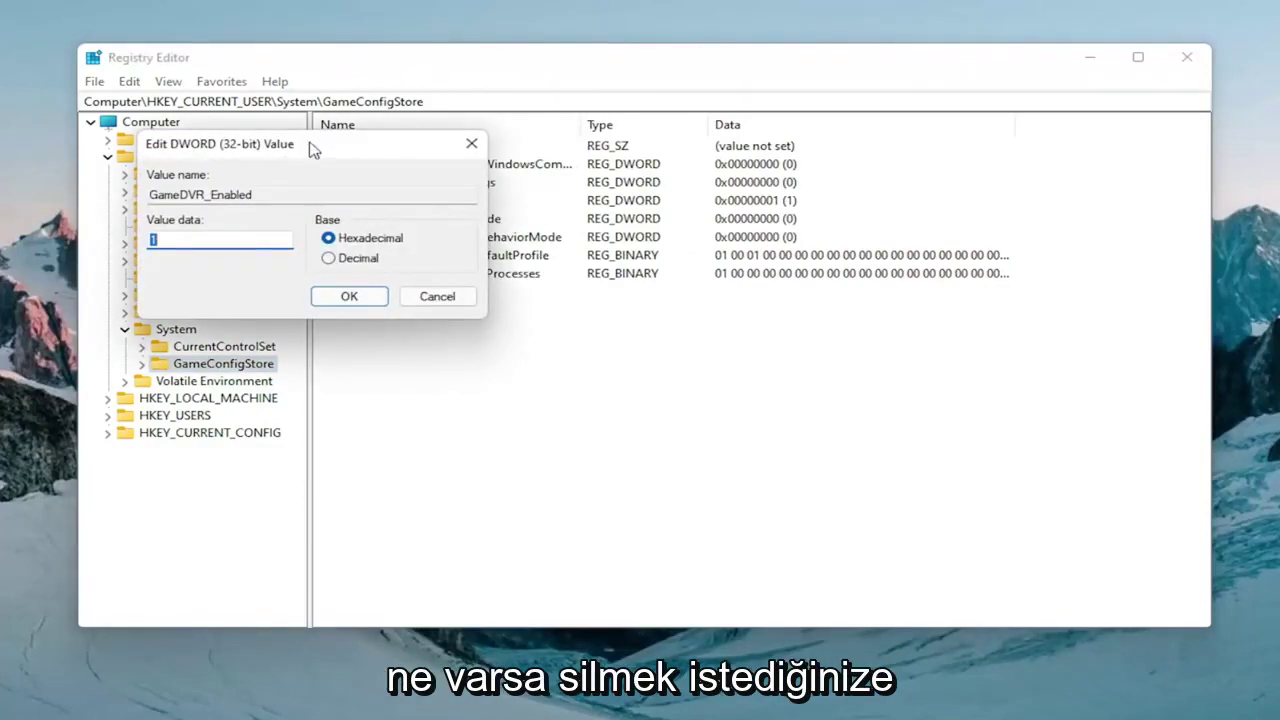
drag(309, 149, 660, 200)
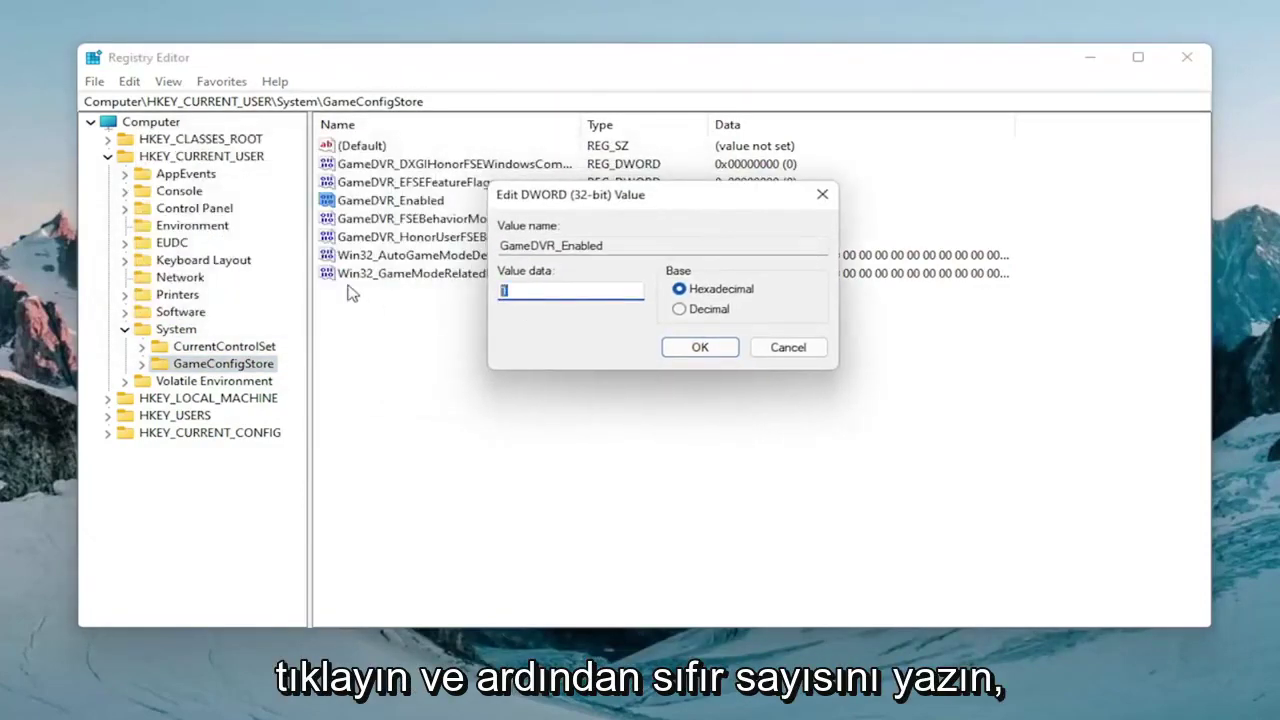
text(0)
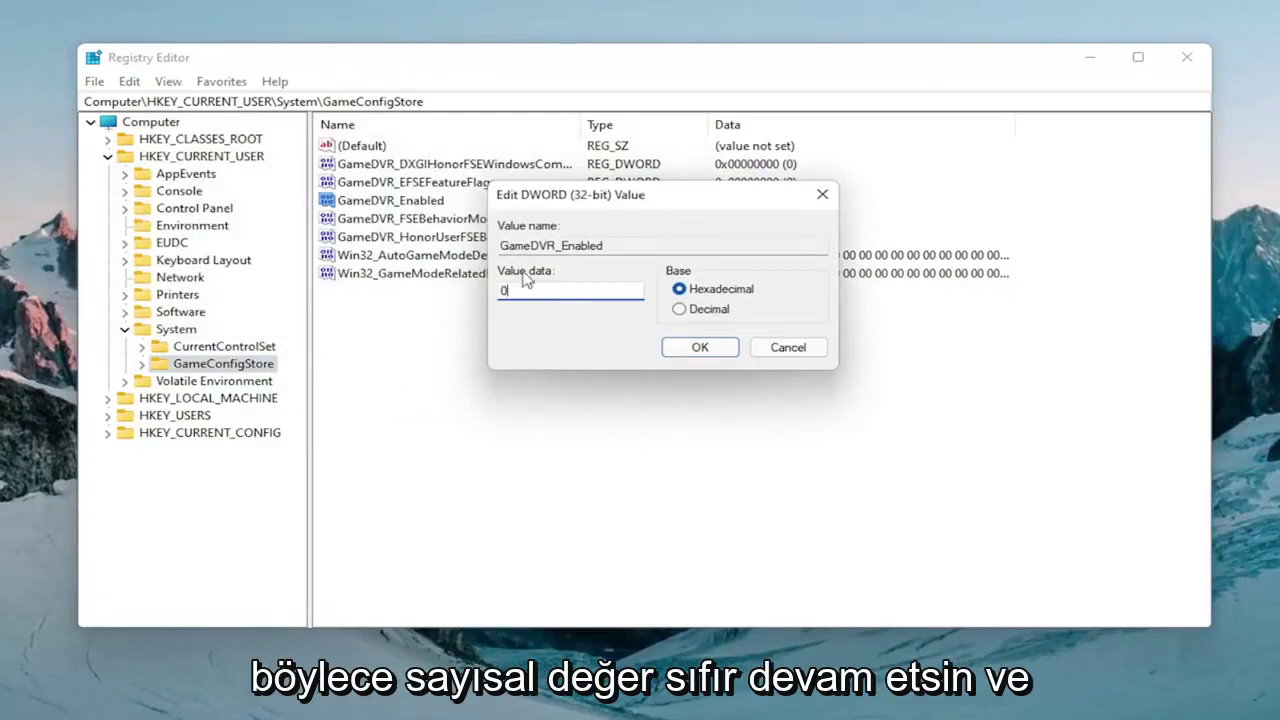
click(700, 347)
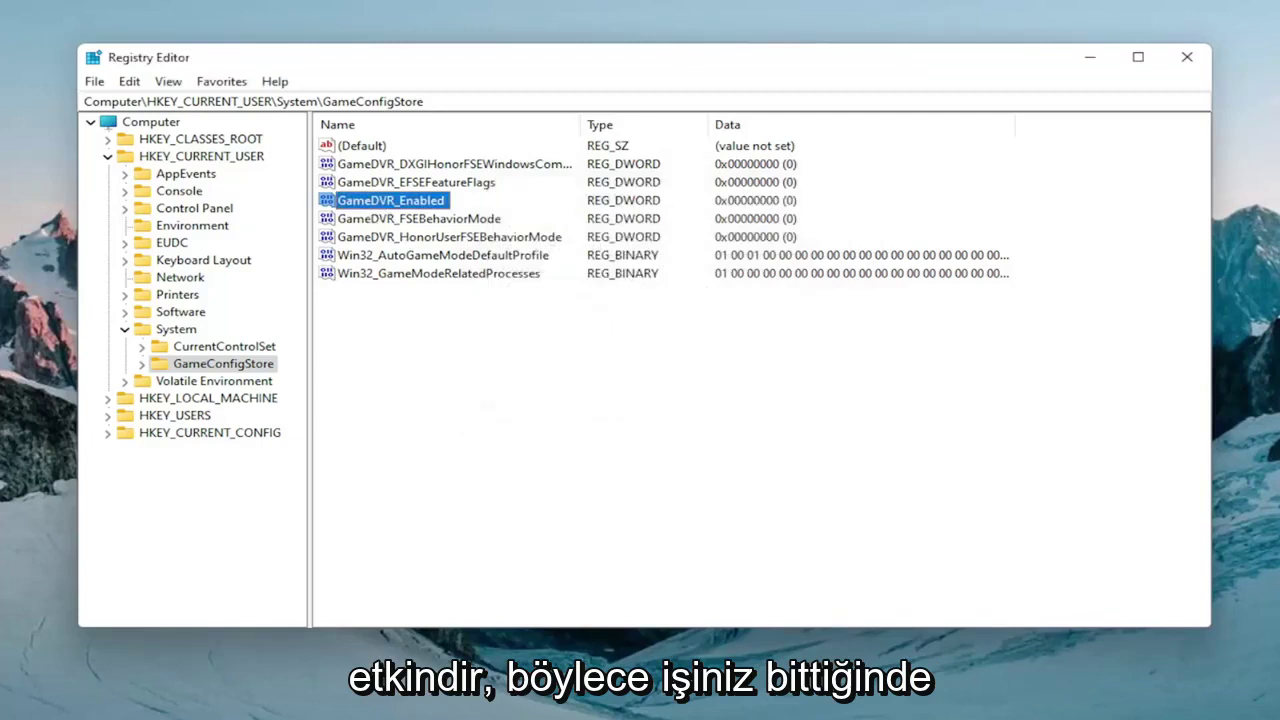
Collapse HKEY_CURRENT_USER and expand HKEY_LOCAL_MACHINE\SOFTWARE\Microsoft down to PolicyManager.
click(124, 330)
click(108, 158)
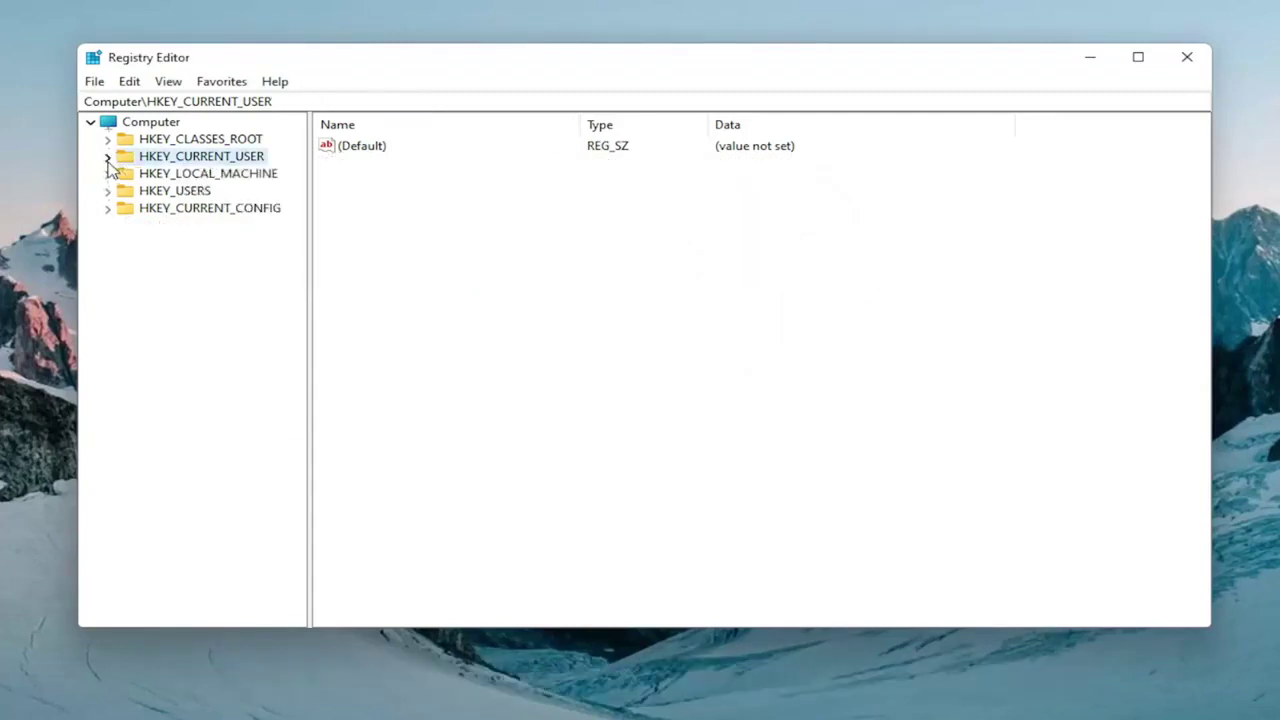
click(146, 175)
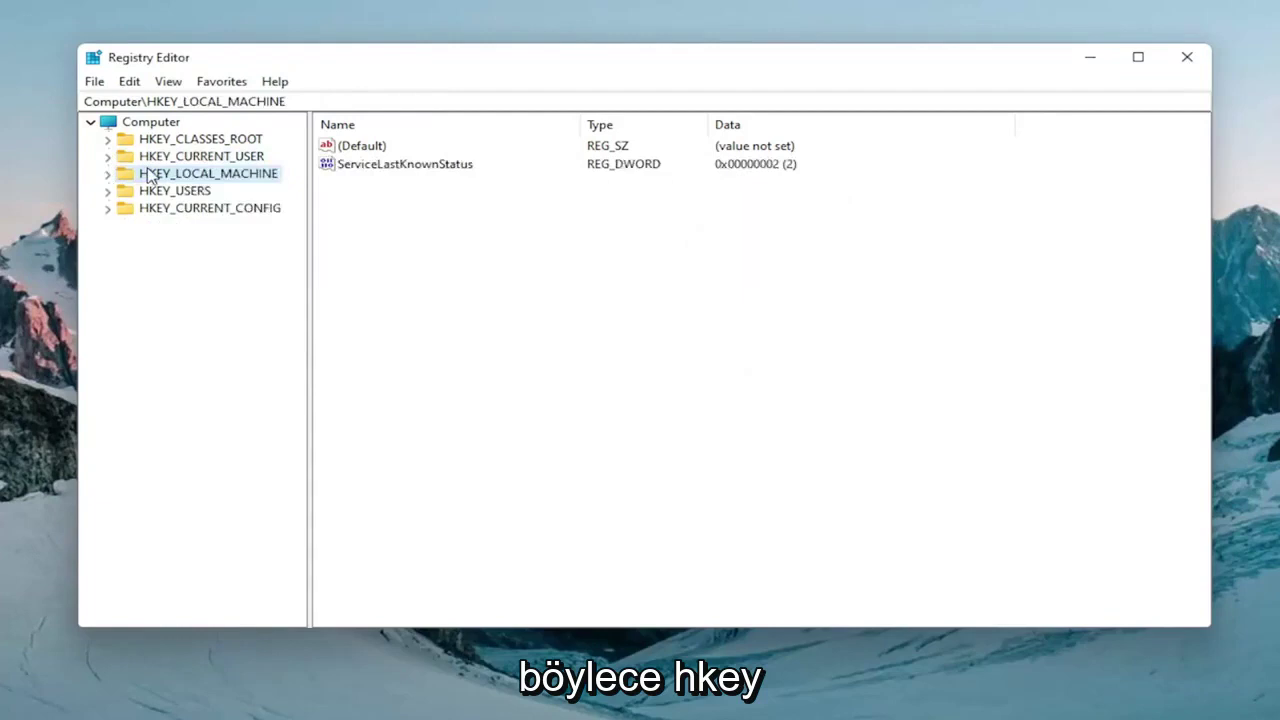
double_click(151, 176)
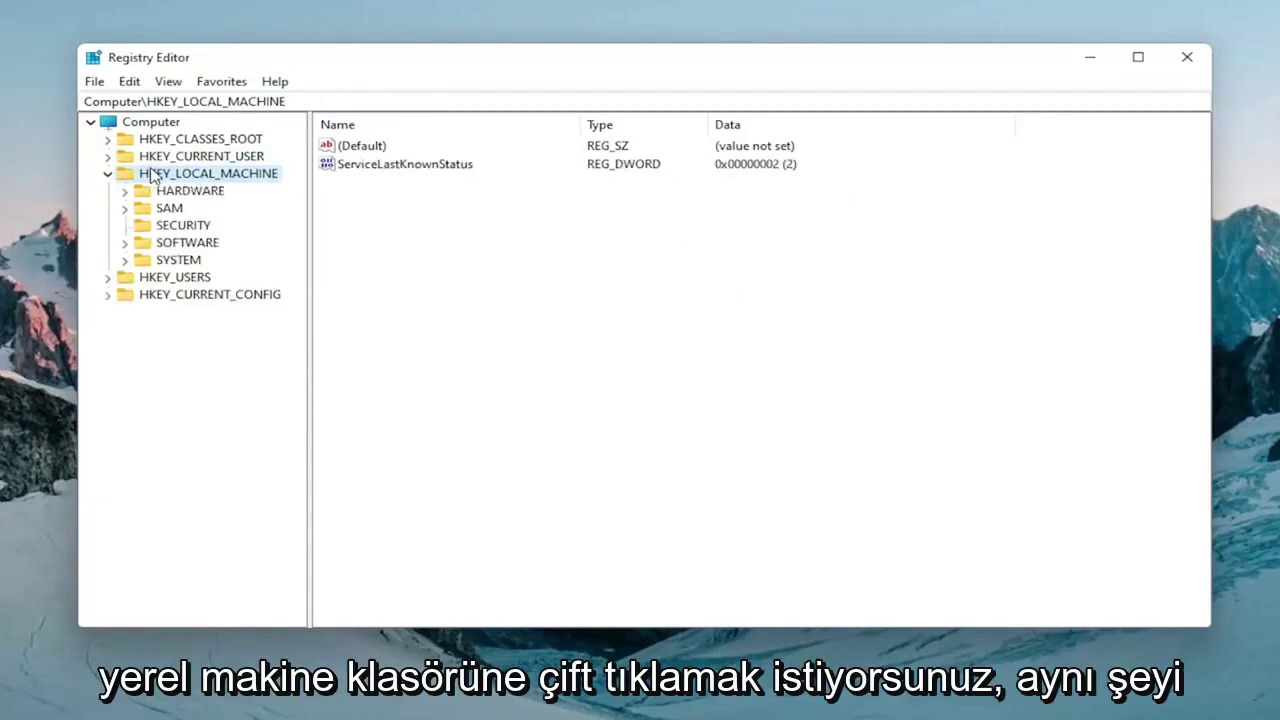
double_click(182, 246)
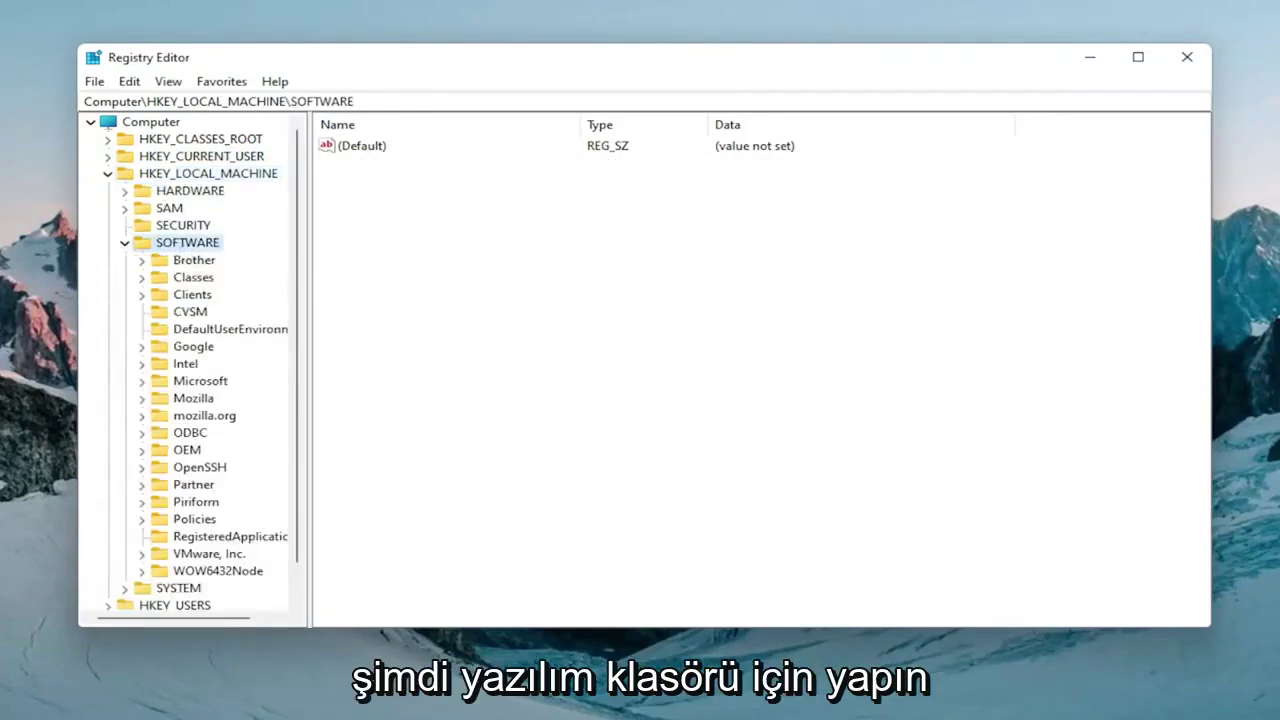
double_click(195, 382)
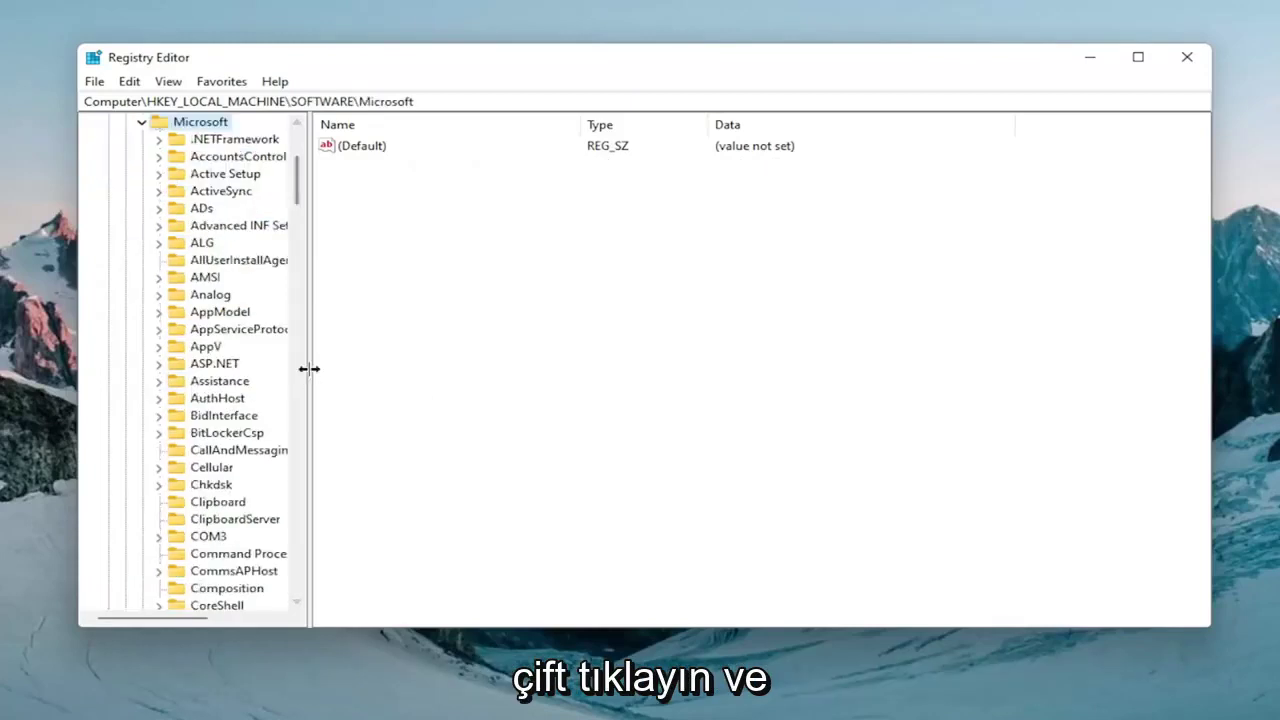
drag(309, 369, 386, 369)
scroll(210, 349, down, 19)
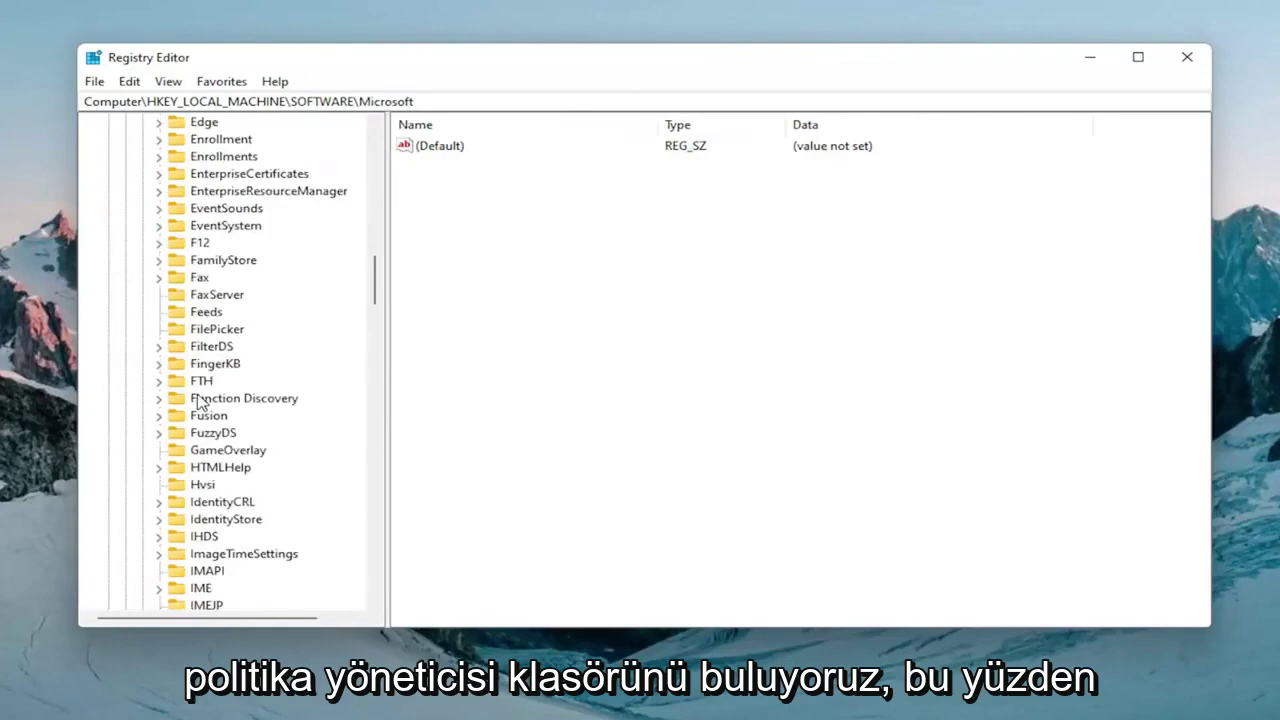
scroll(196, 408, down, 20)
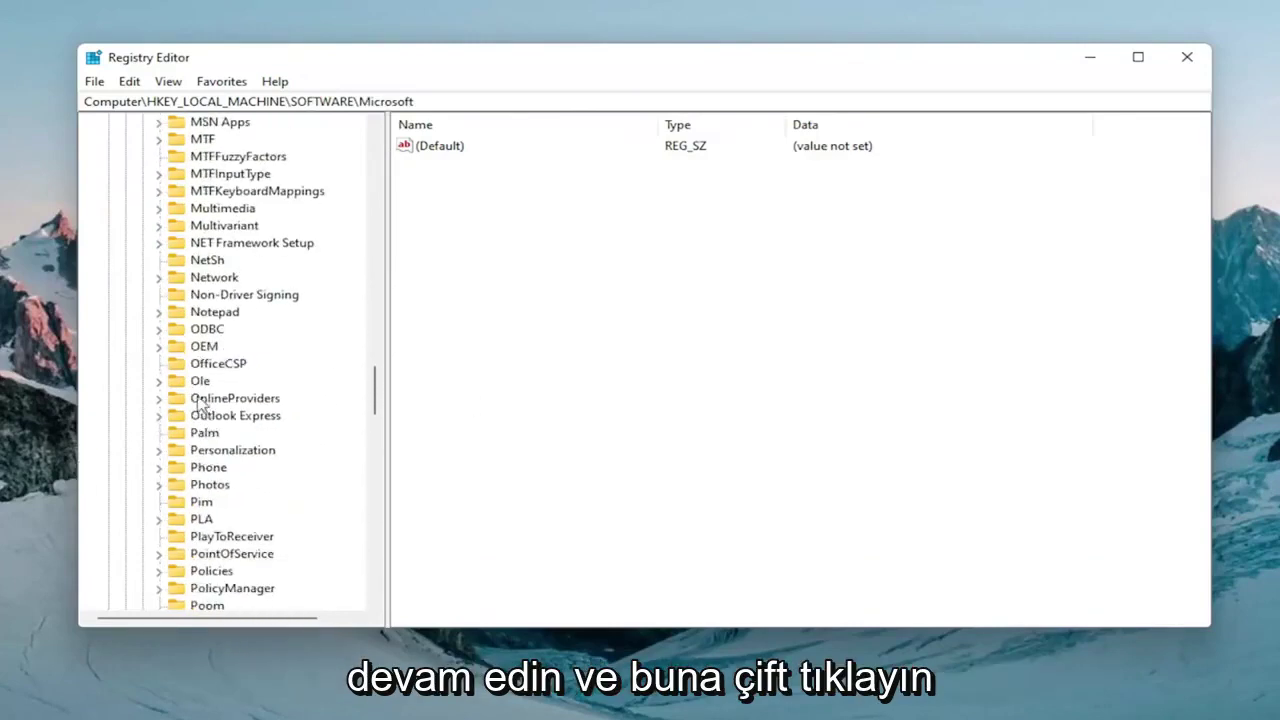
scroll(205, 420, down, 2)
double_click(224, 485)
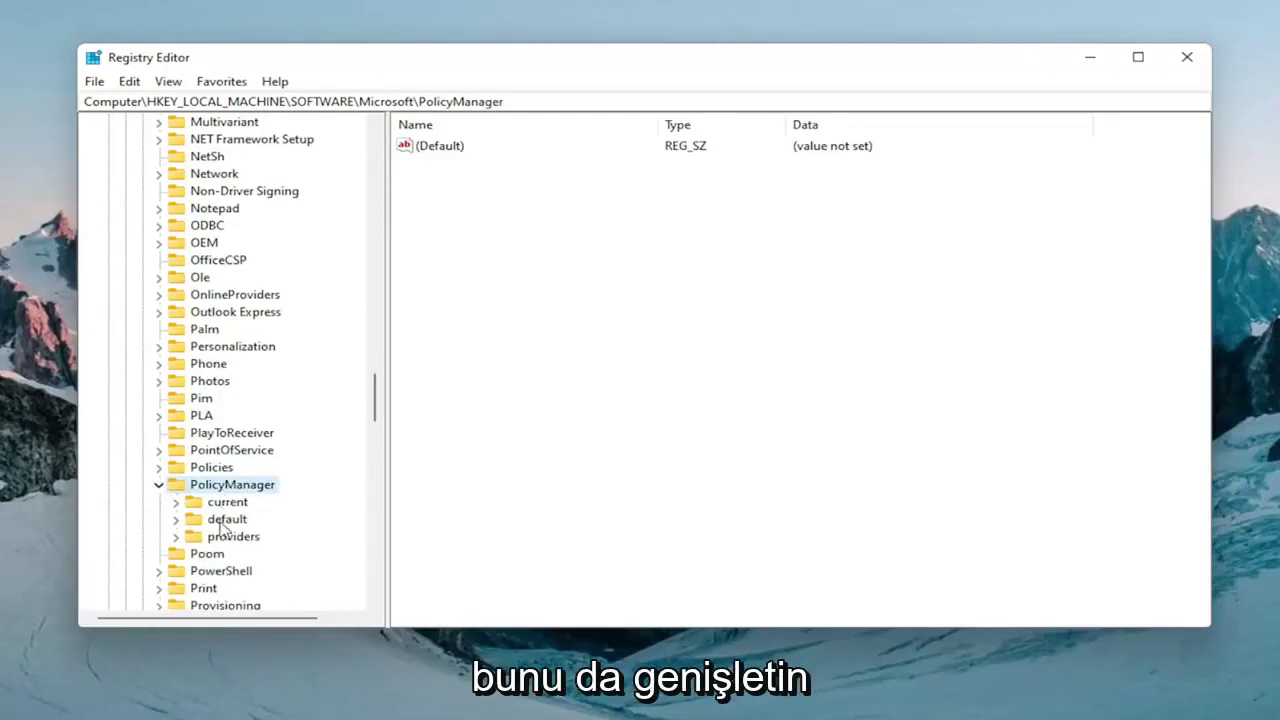
Expand PolicyManager\default and jump to ApplicationManagement by typing 'appl' in the key list.
double_click(224, 520)
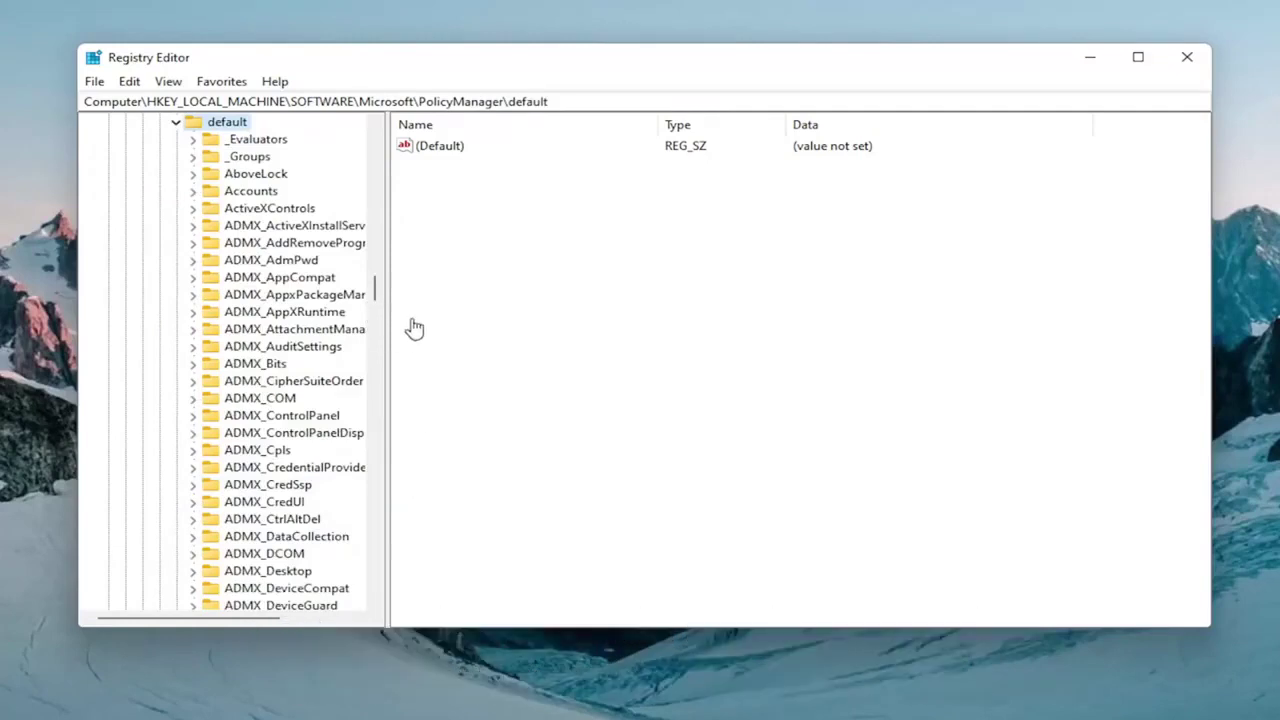
drag(386, 296, 467, 310)
click(340, 295)
scroll(330, 370, down, 20)
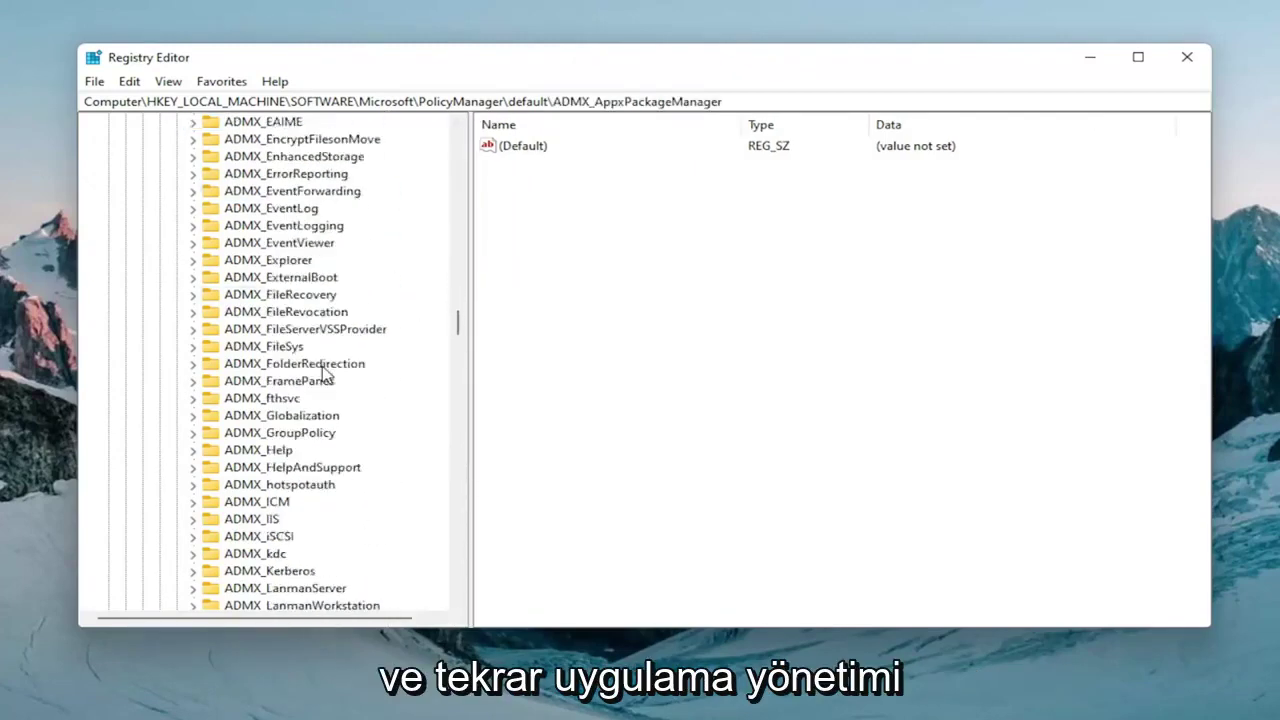
scroll(320, 375, down, 15)
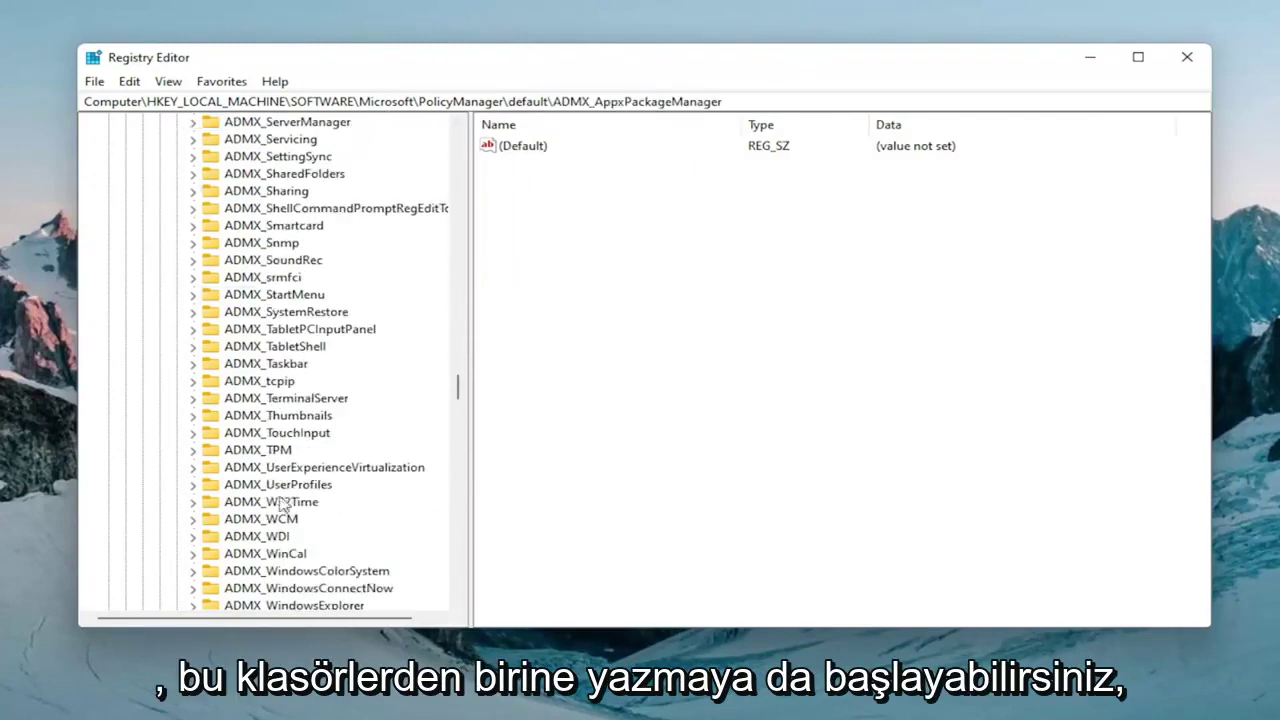
scroll(283, 478, up, 20)
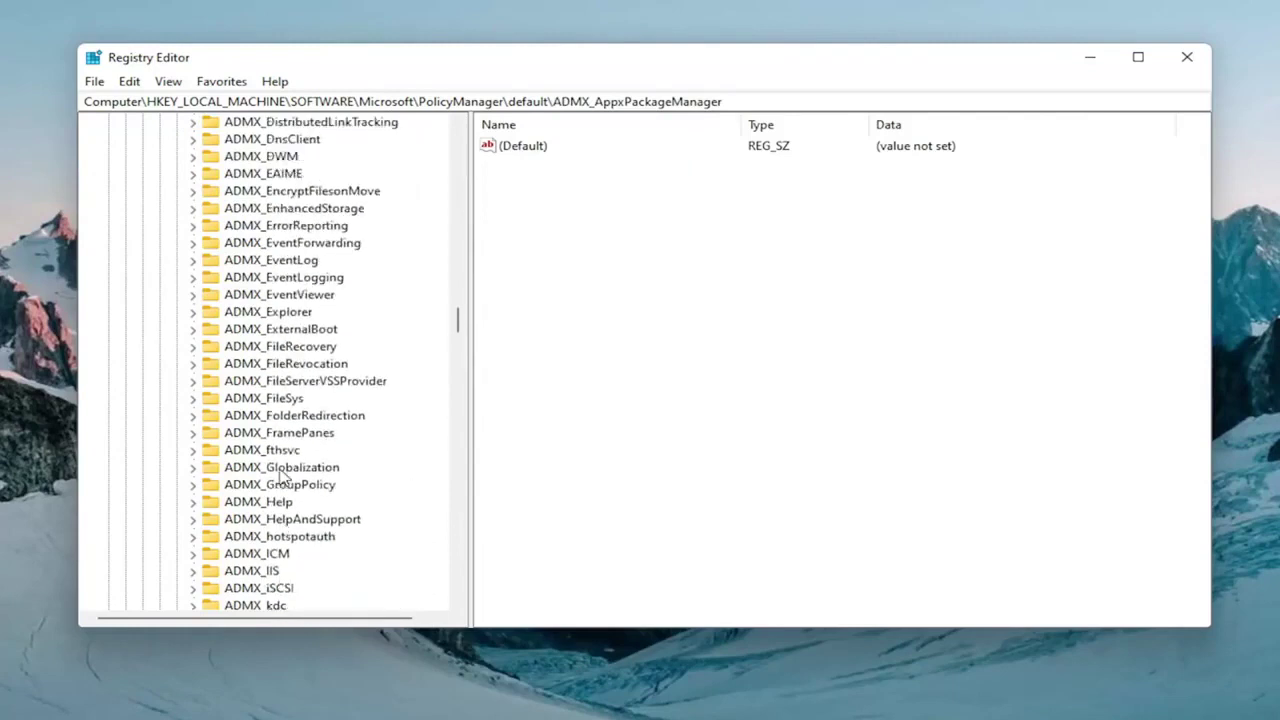
click(289, 452)
text(appl)
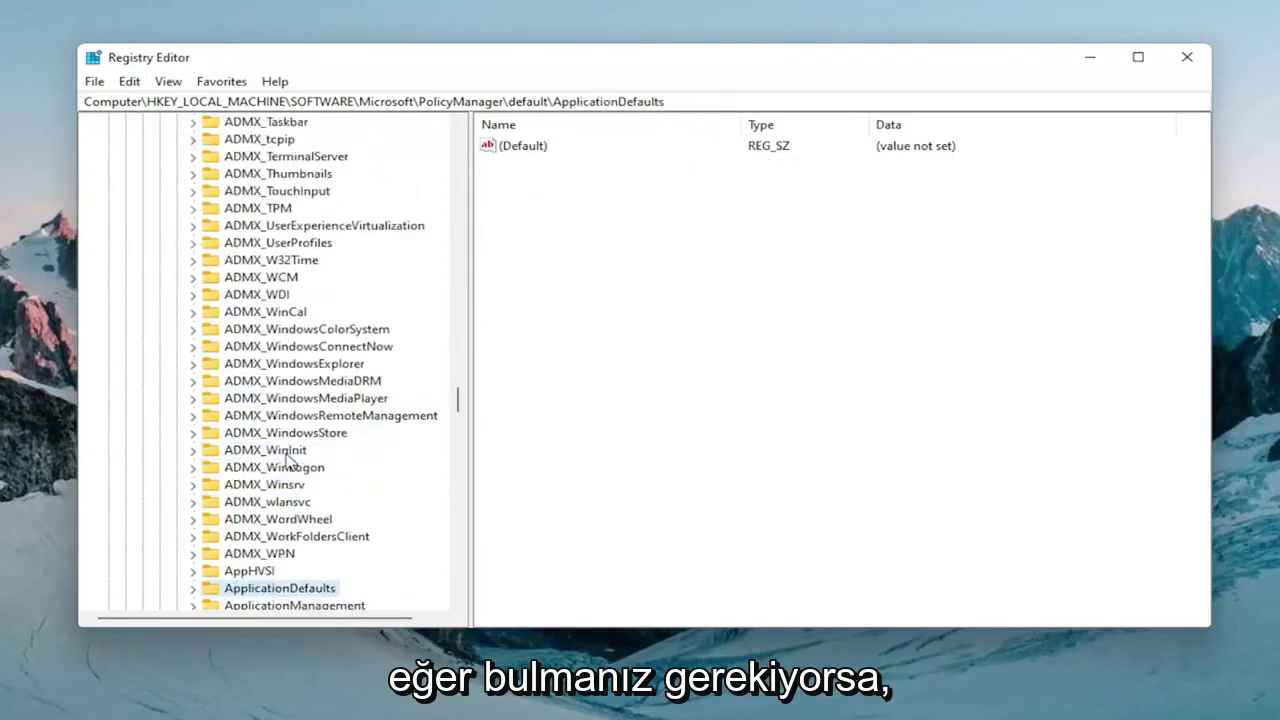
key(Down)
scroll(285, 459, down, 2)
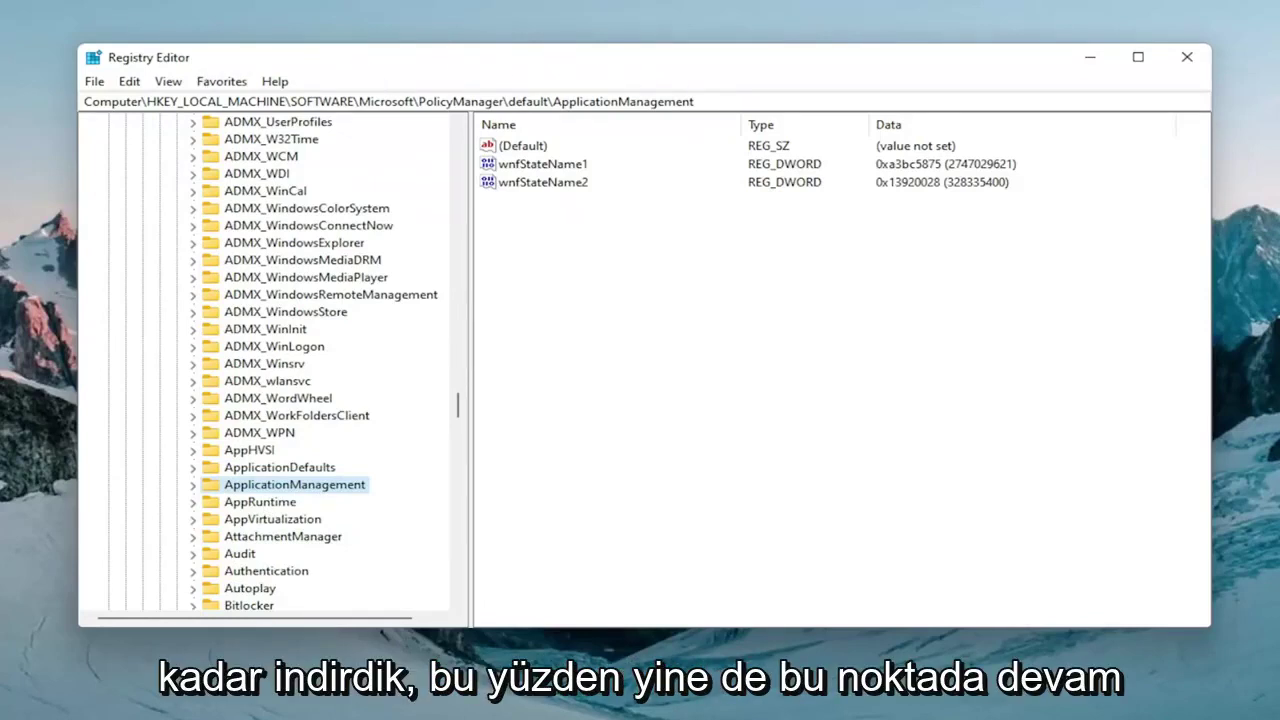
Expand ApplicationManagement, select AllowGameDVR, and enter 0 as the data of its 'value' entry.
double_click(313, 485)
scroll(320, 485, down, 1)
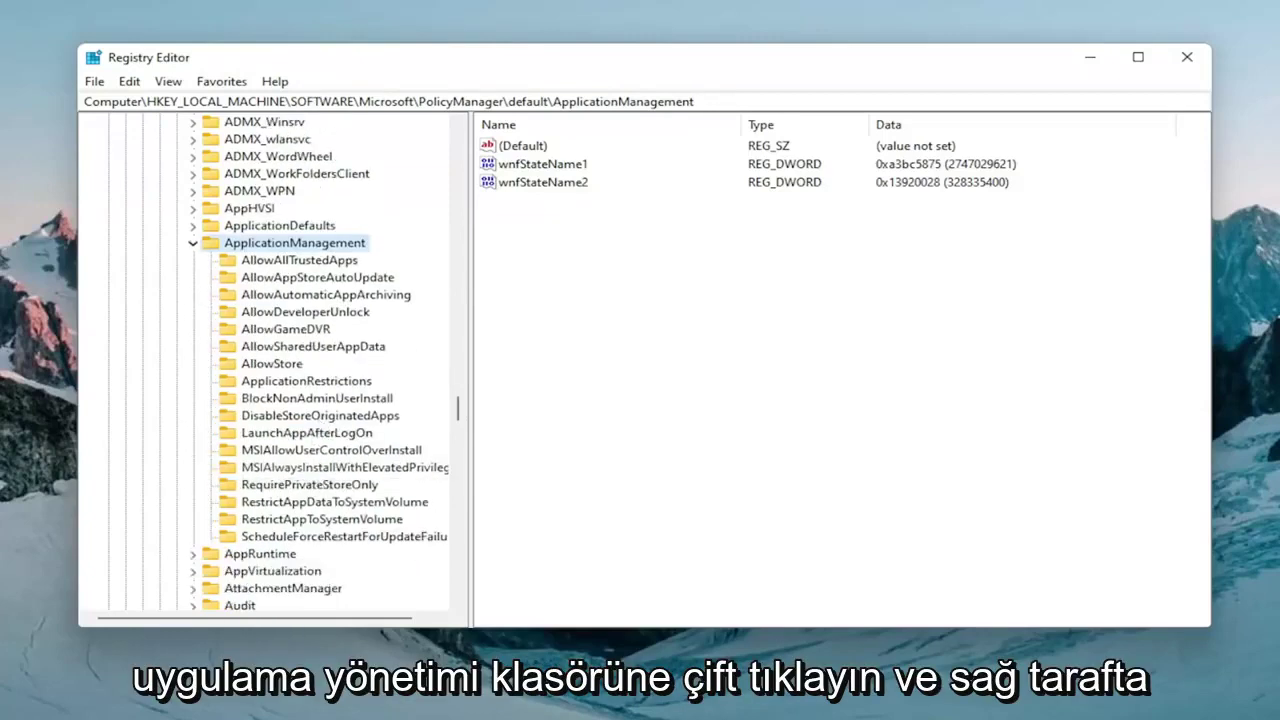
click(279, 332)
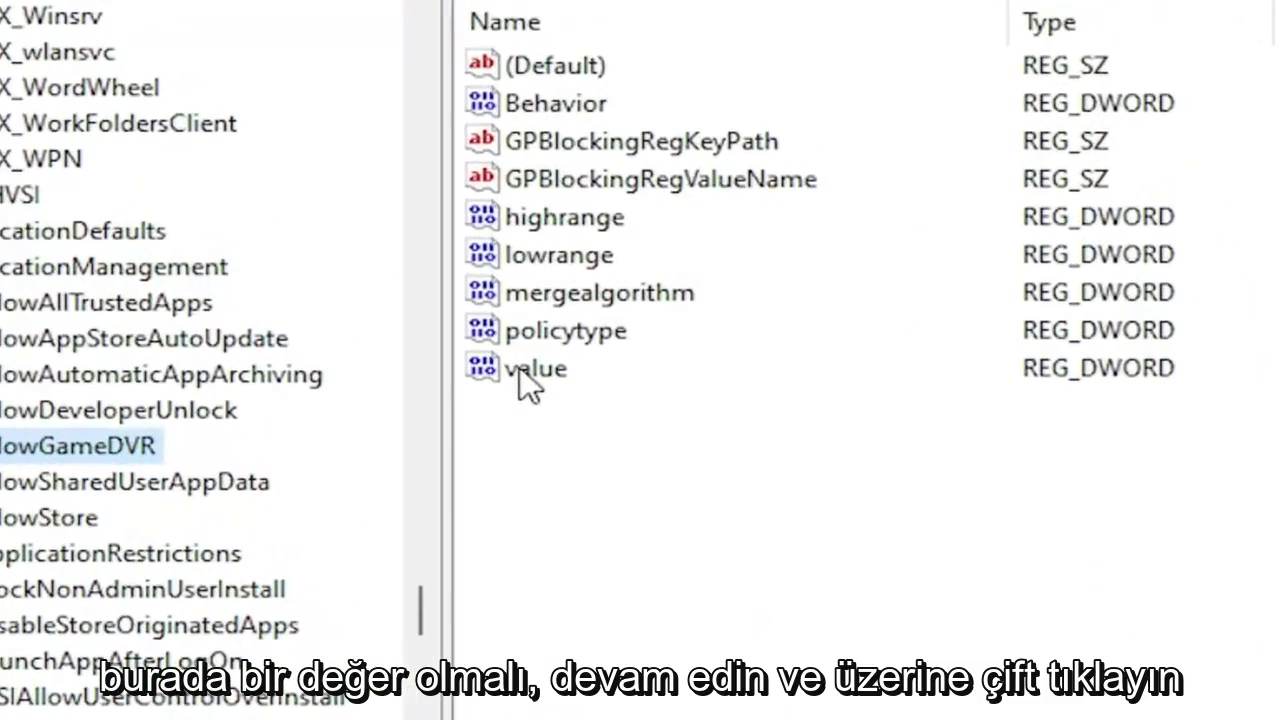
double_click(520, 367)
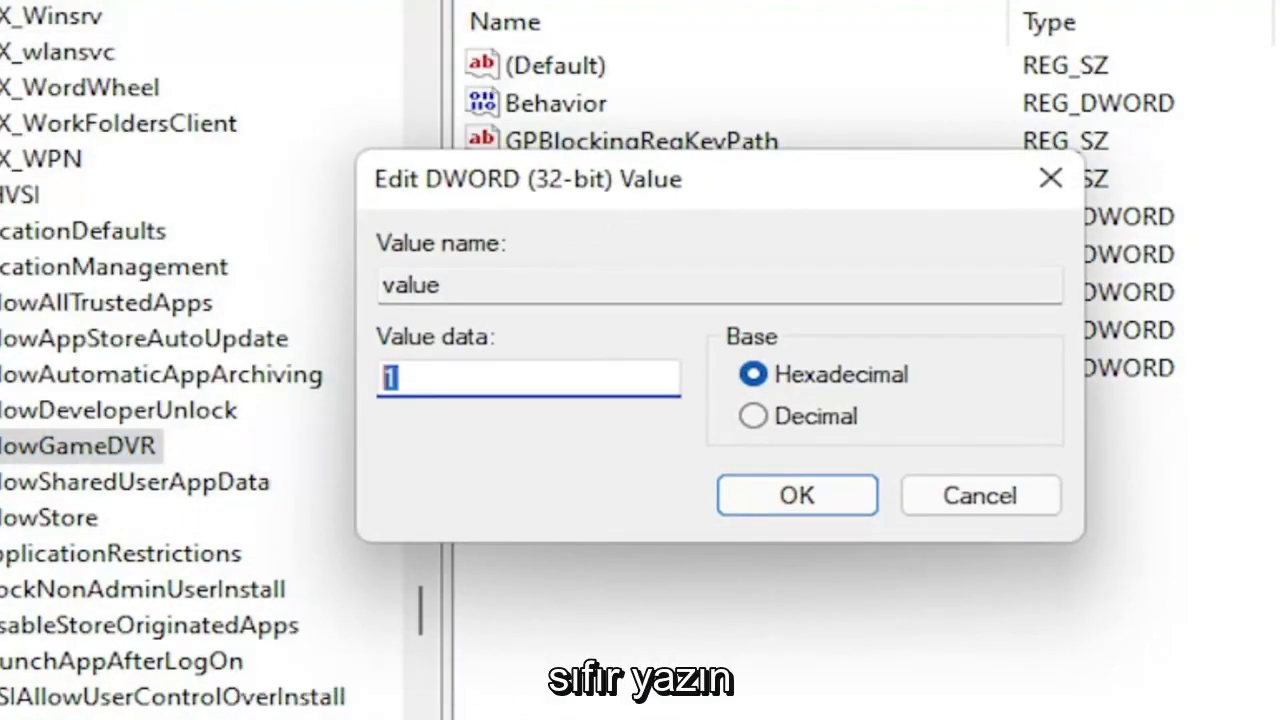
text(0)
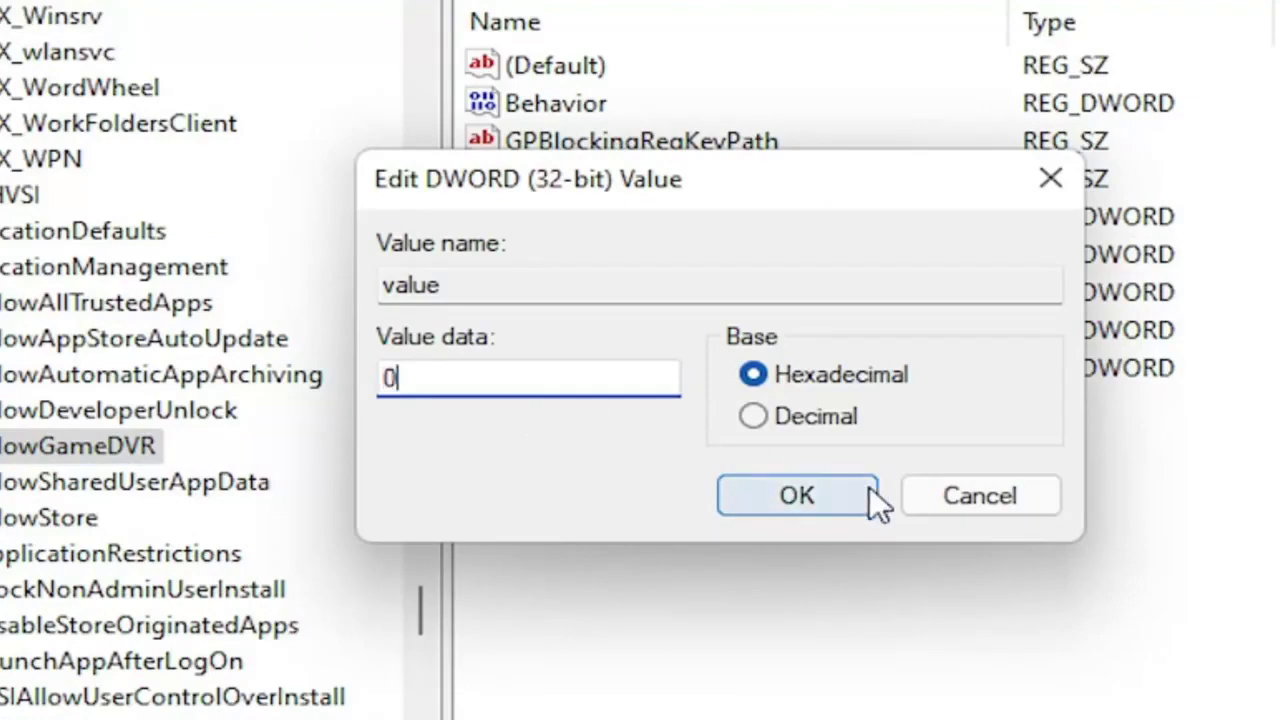
Confirm AllowGameDVR's 'value' as 0.
click(805, 501)
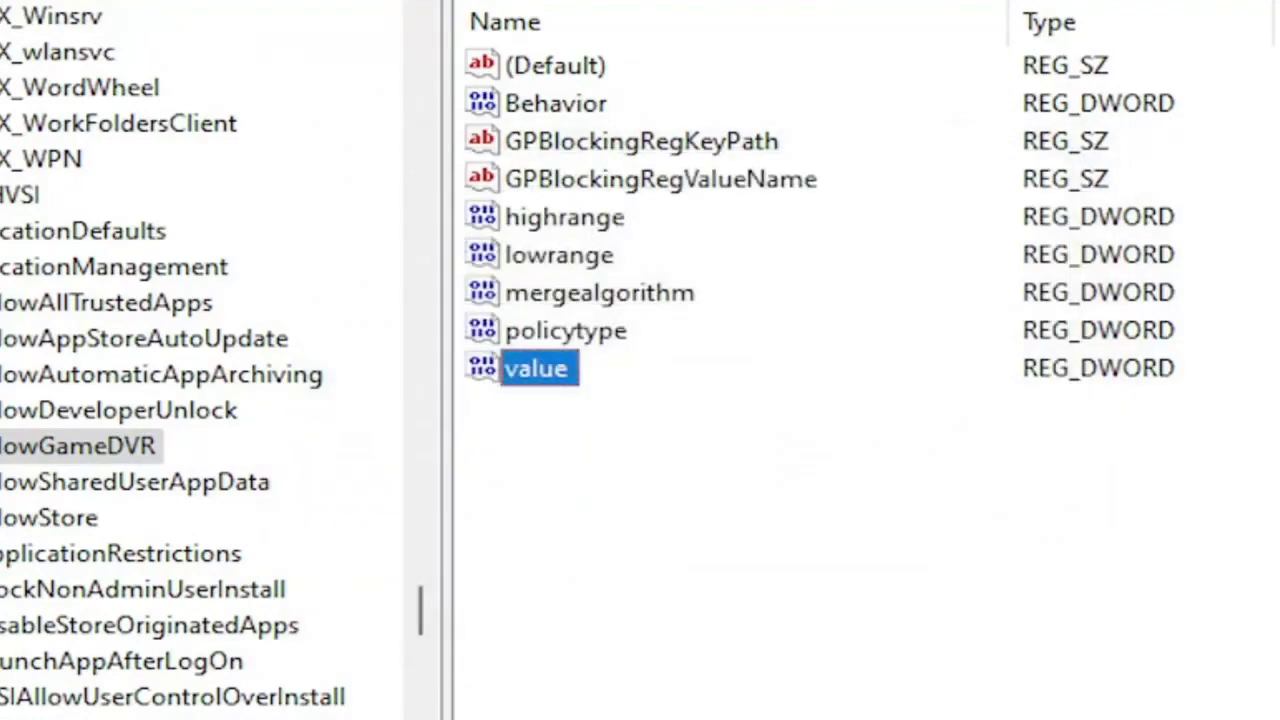
click(114, 266)
scroll(180, 408, up, 20)
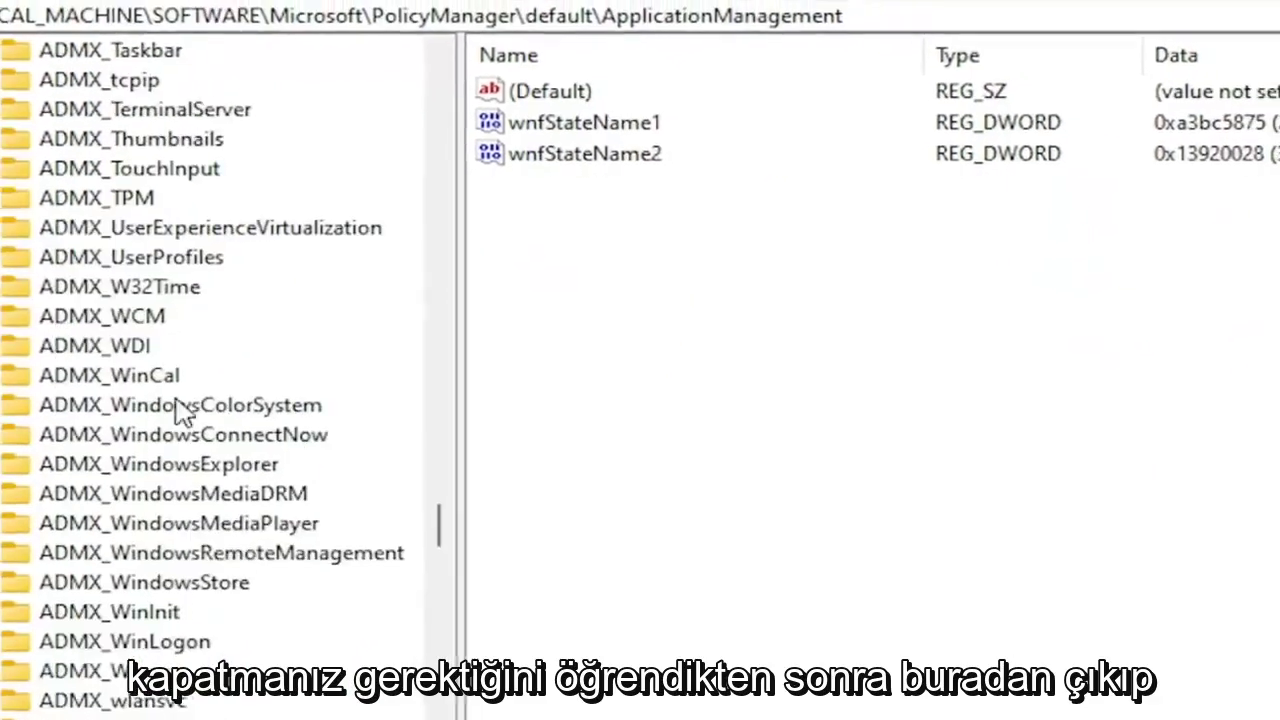
scroll(443, 257, up, 10)
scroll(300, 400, down, 5)
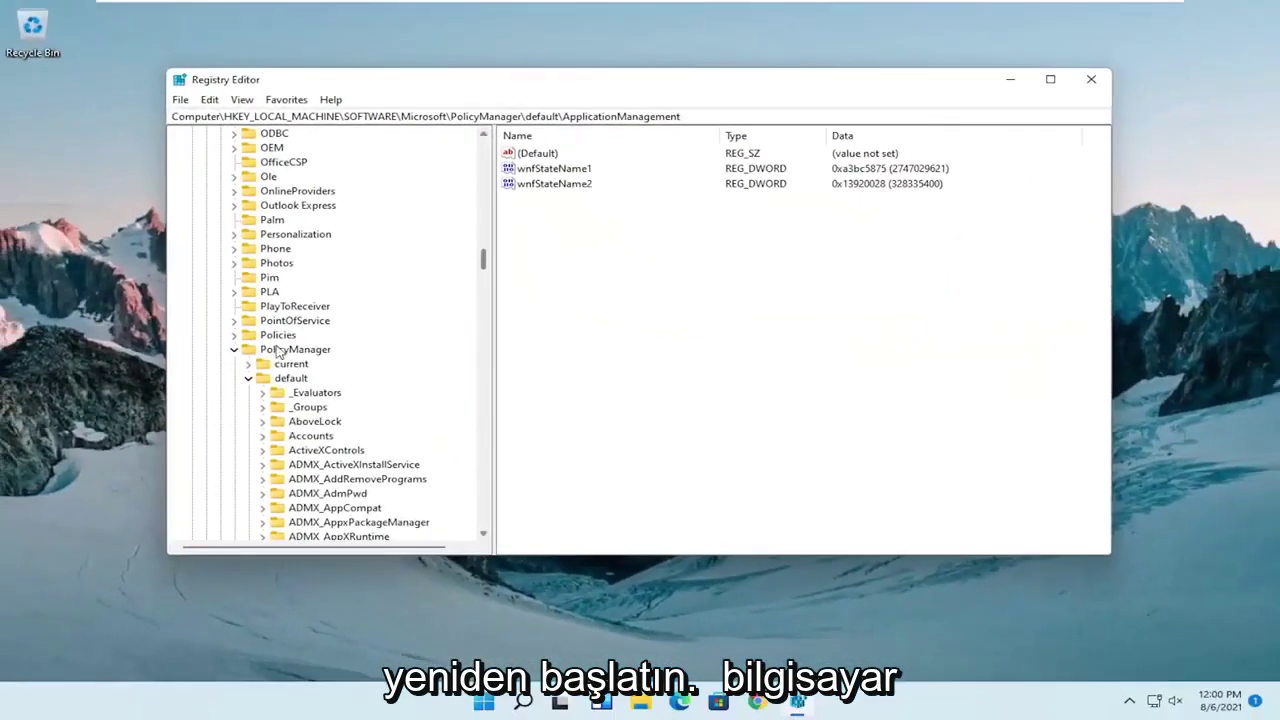
Collapse the key tree from default up to HKEY_LOCAL_MACHINE and close Registry Editor.
click(247, 377)
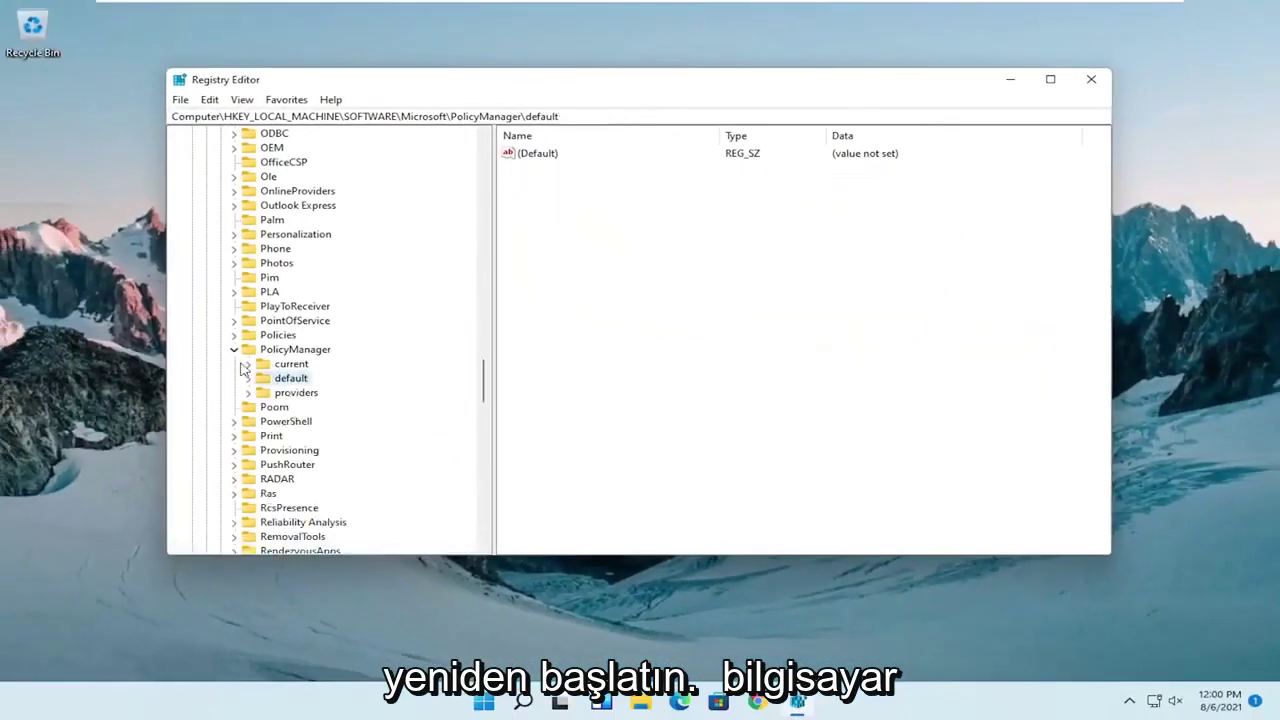
click(234, 349)
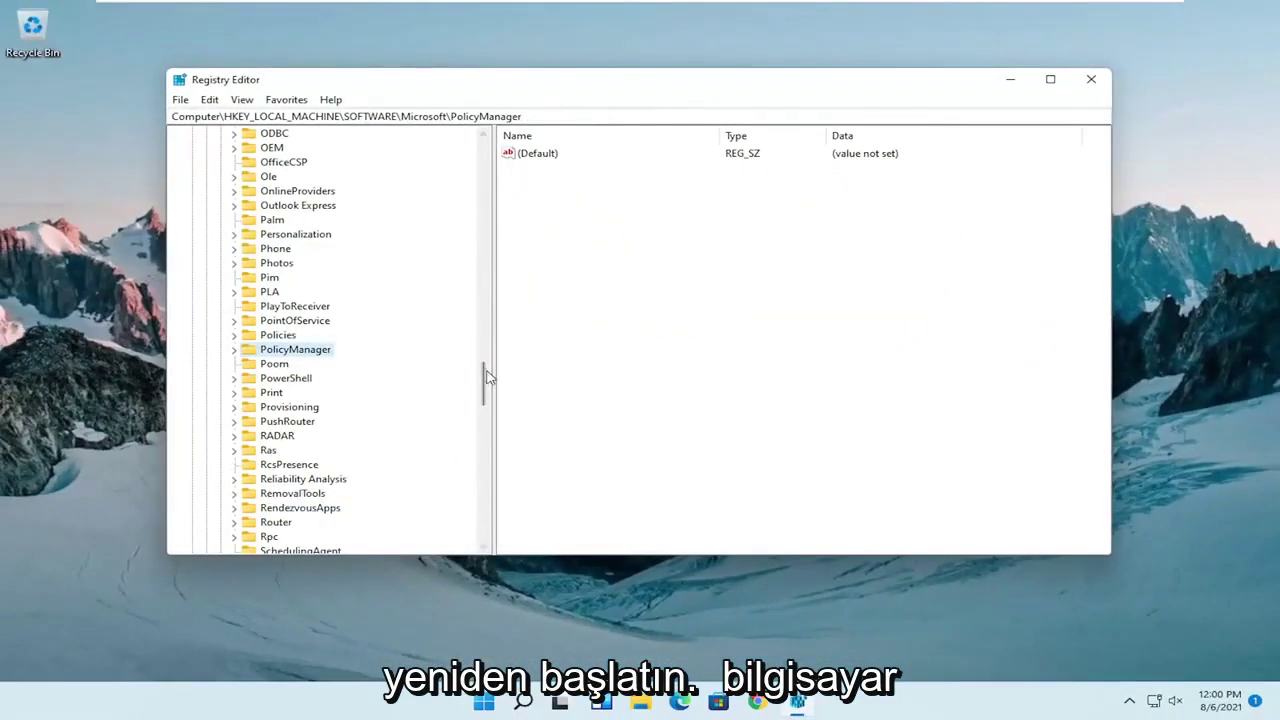
drag(485, 385, 474, 166)
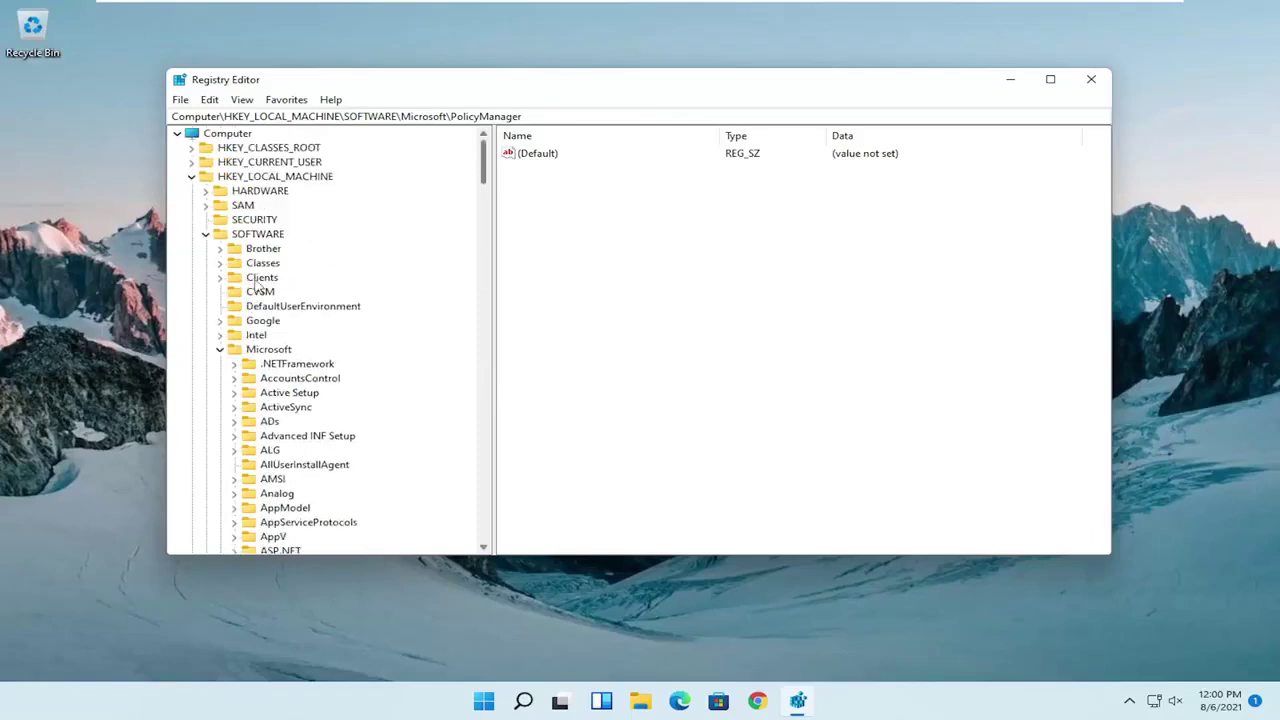
click(221, 351)
click(205, 234)
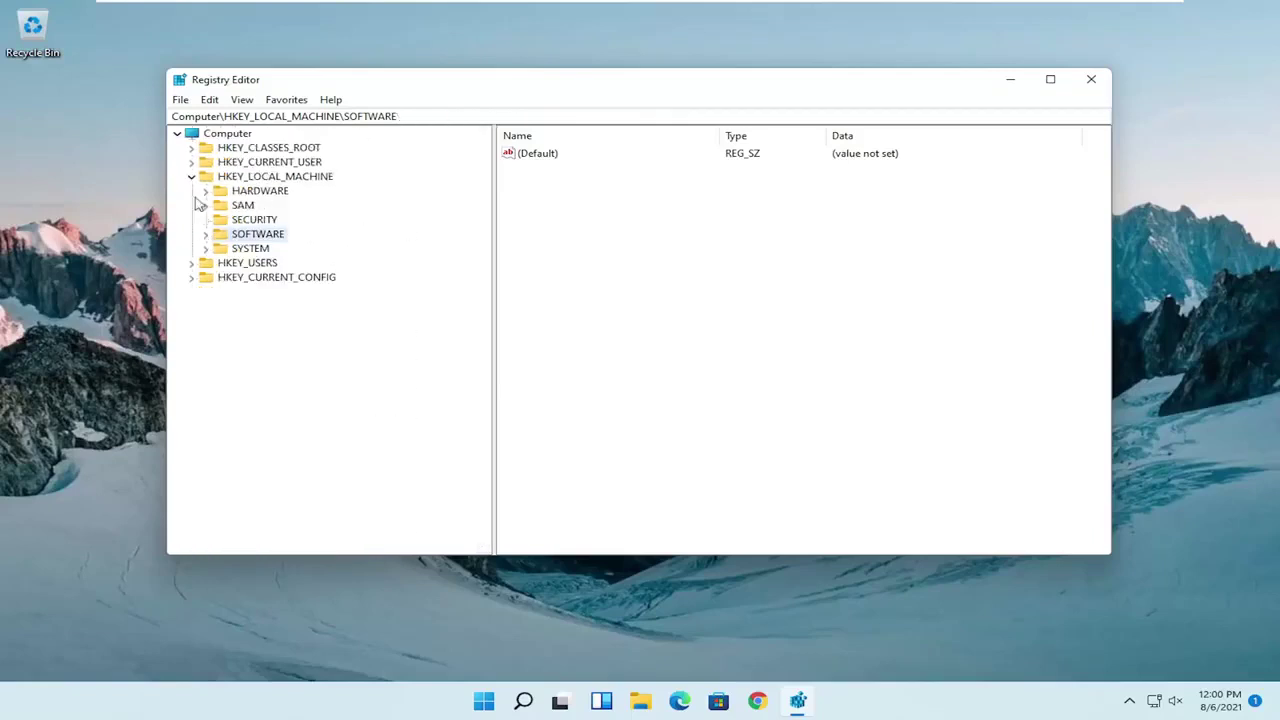
click(193, 176)
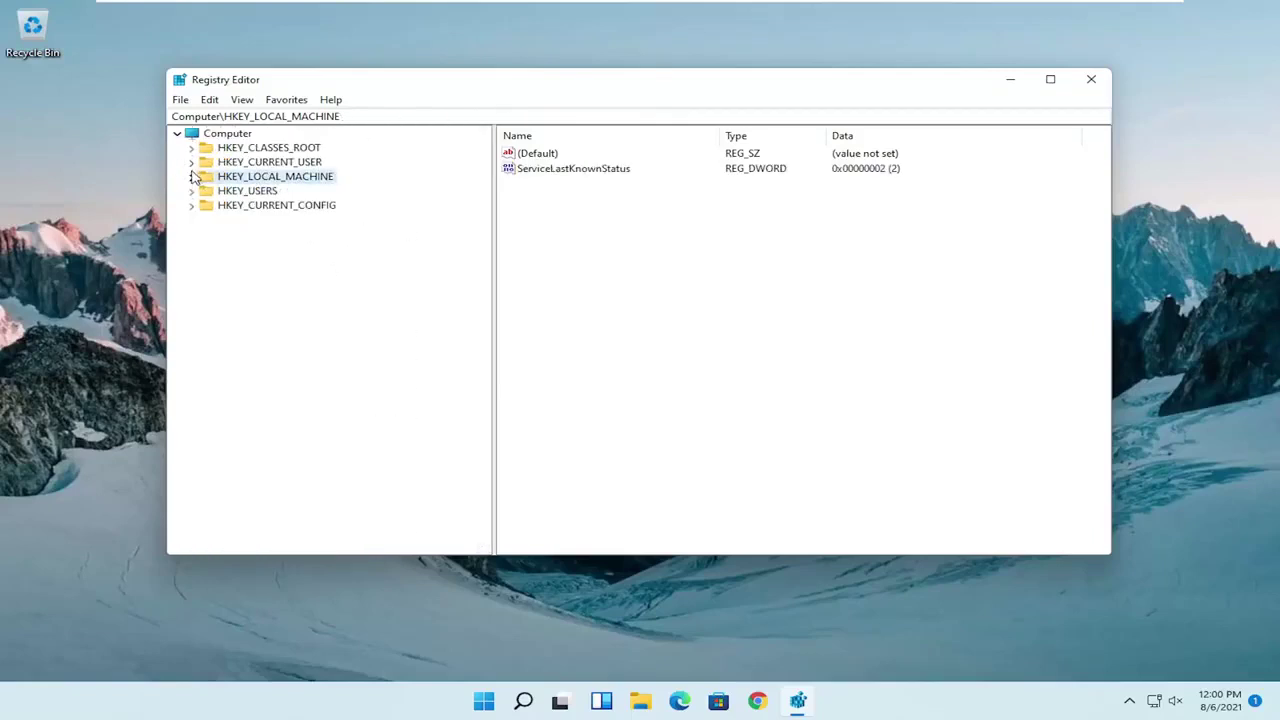
click(1090, 80)
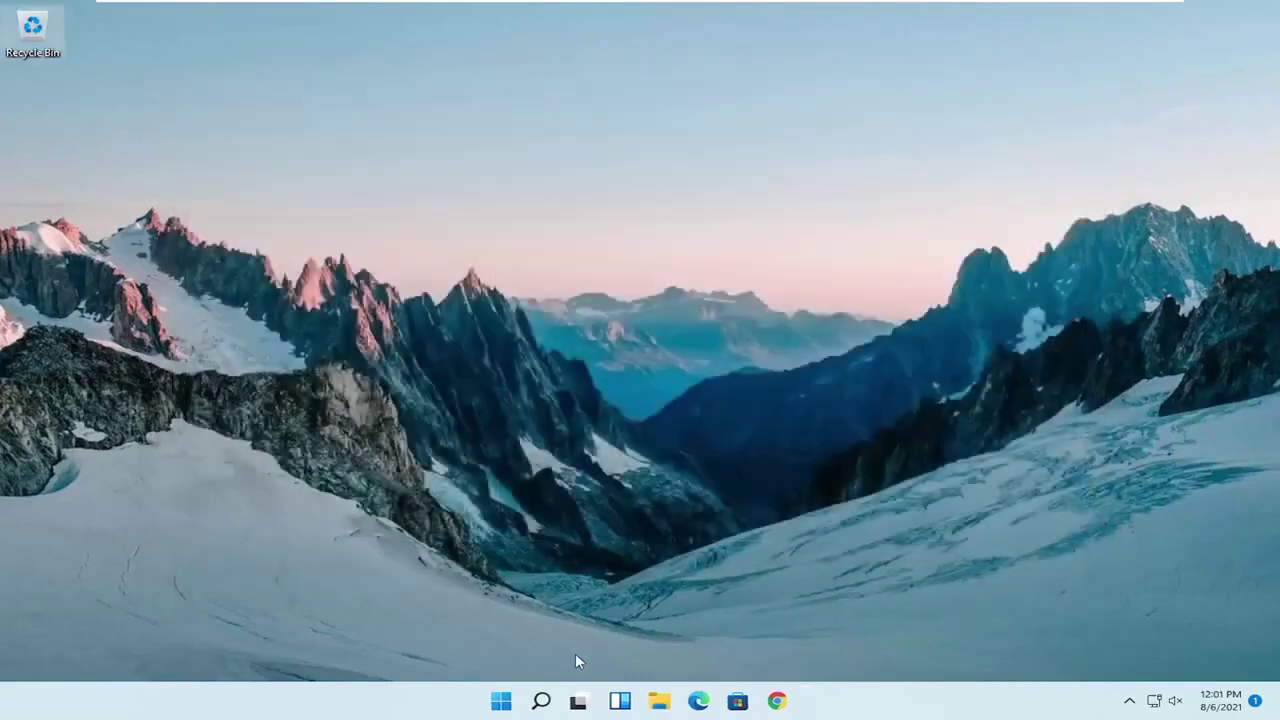
right_click(500, 708)
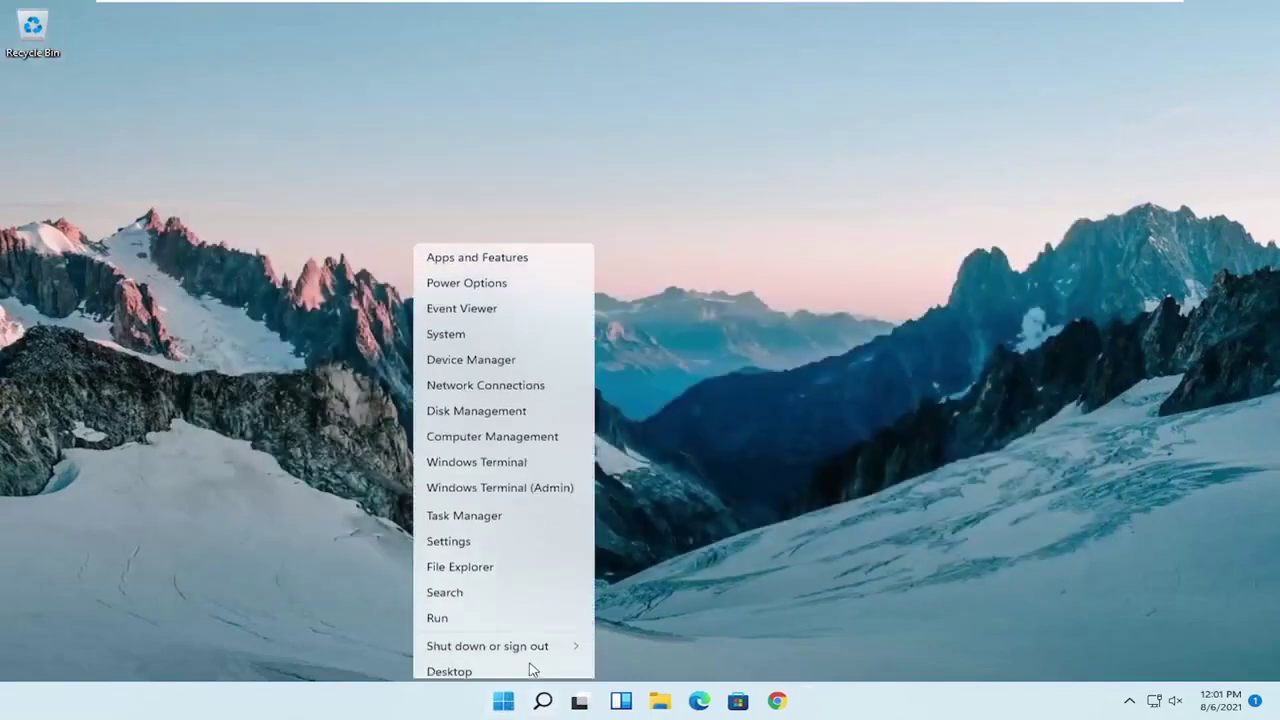
mouse_move(569, 639)
click(631, 666)
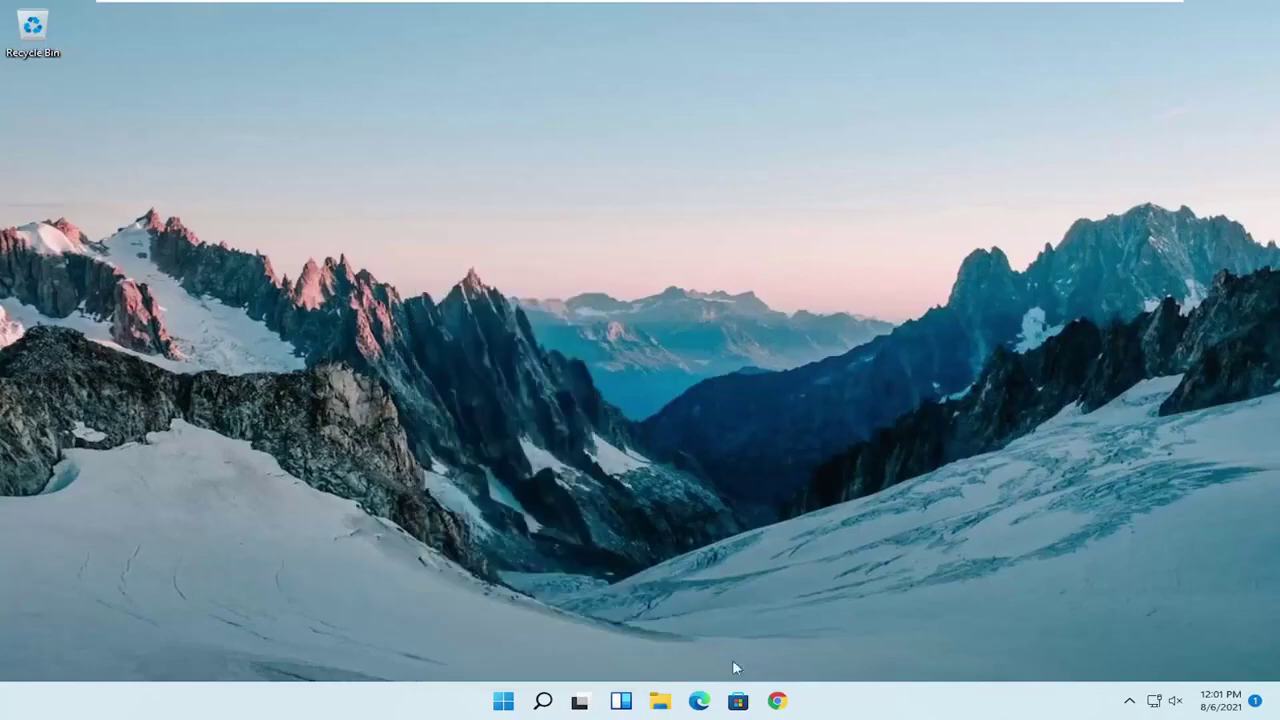